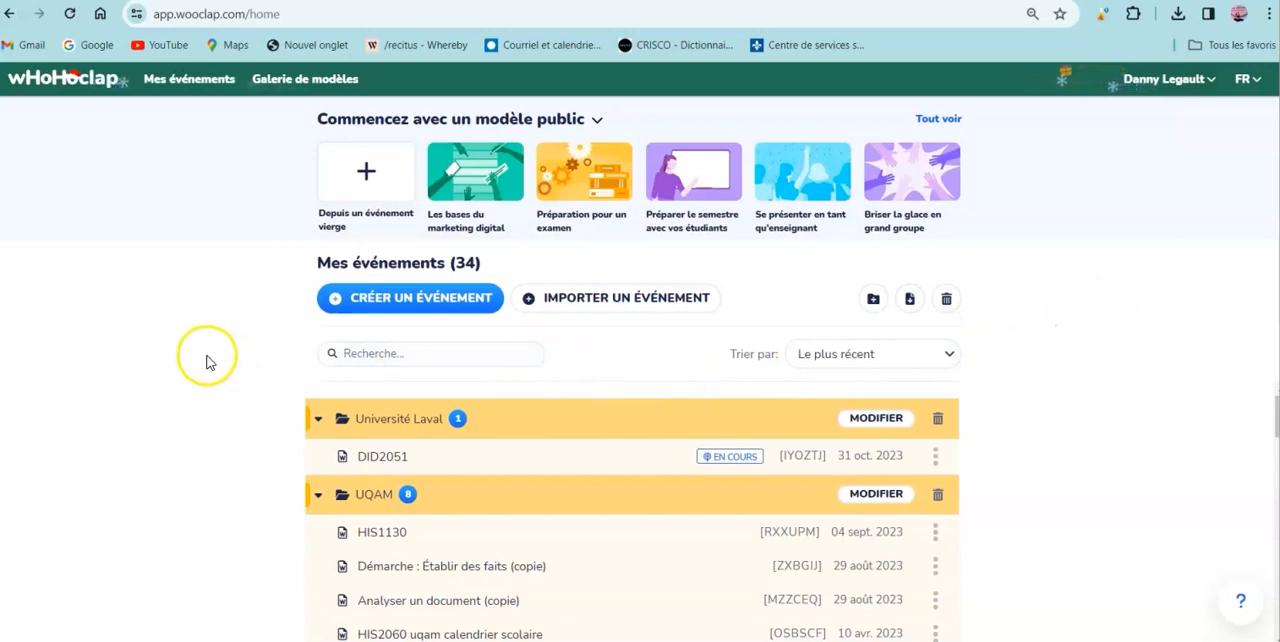
# - Open the event "Interprétation de document Filles du roi" in the folder Histoire et Éduc citoyenneté_groupe04 and look over its questions
pyautogui.moveTo(1275, 420); pyautogui.dragTo(1266, 536)
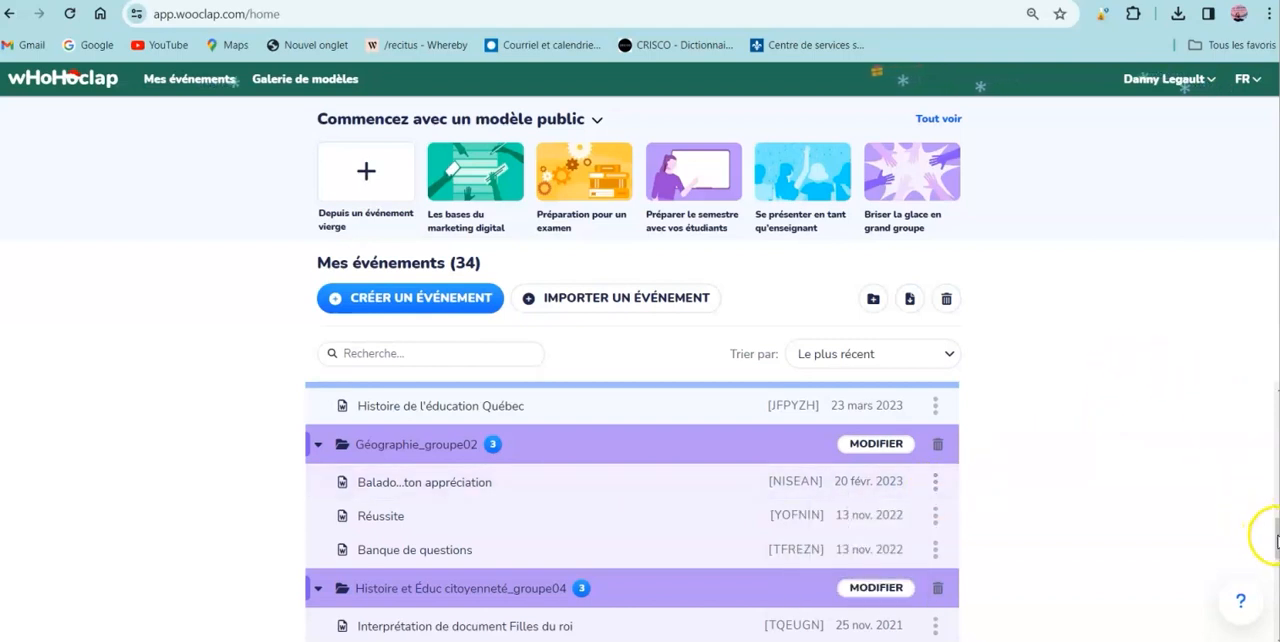
pyautogui.moveTo(1276, 541); pyautogui.dragTo(1276, 560)
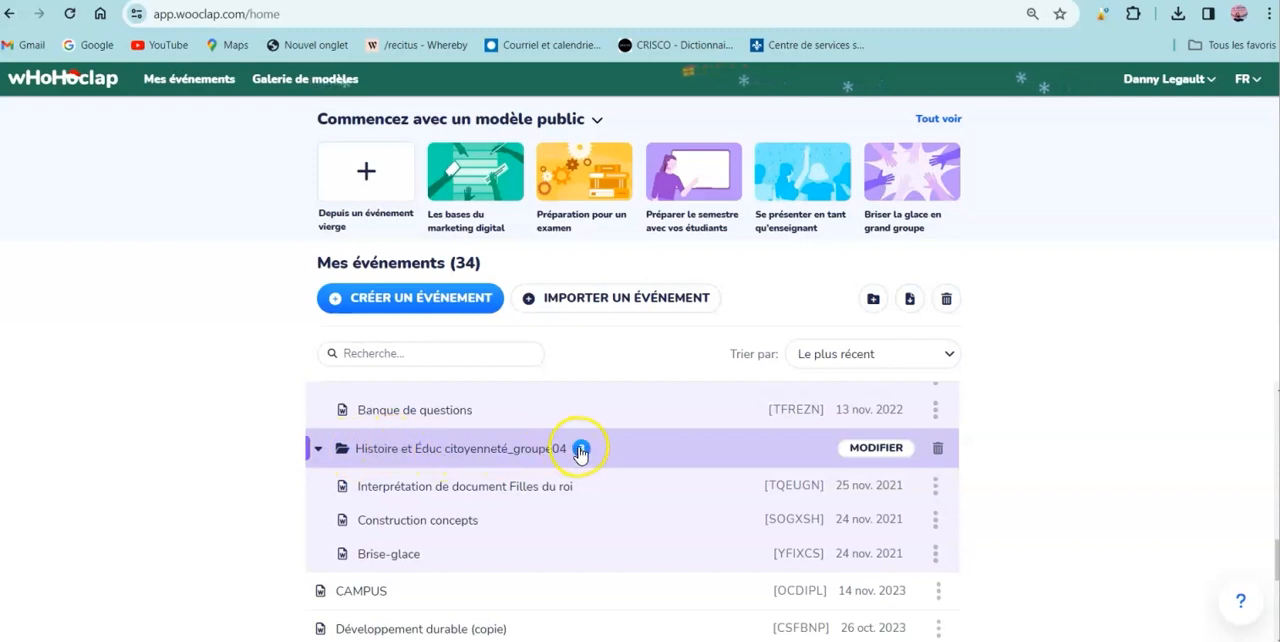
pyautogui.click(404, 490)
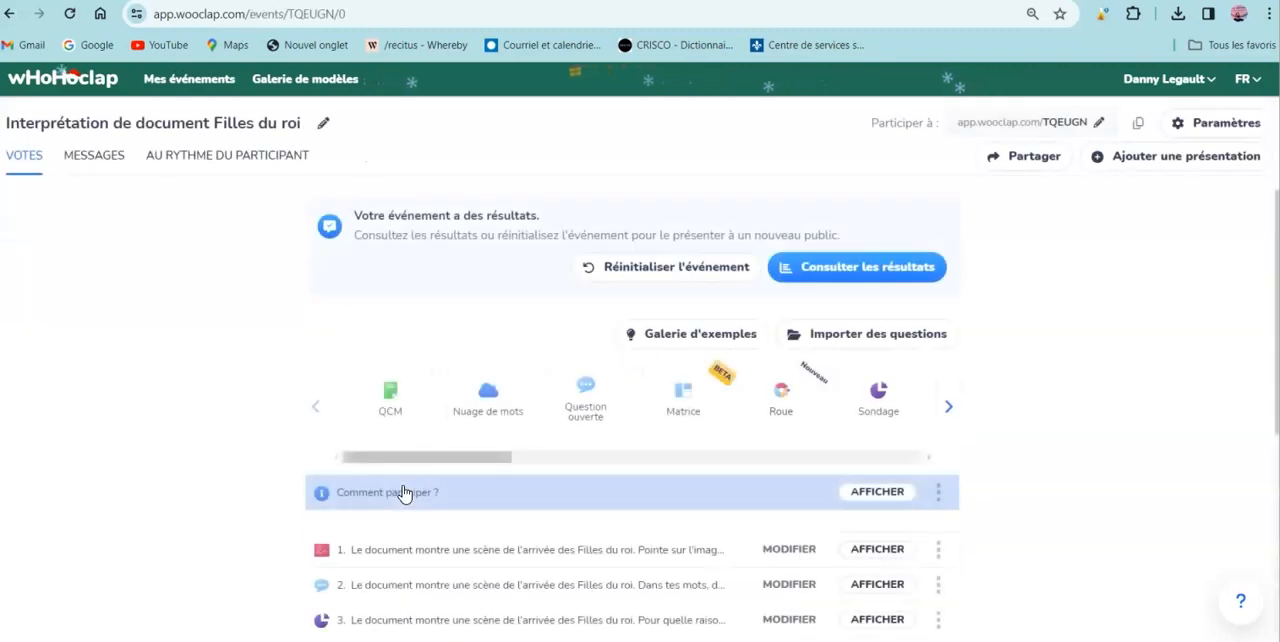
pyautogui.scroll(-3, 414, 487)
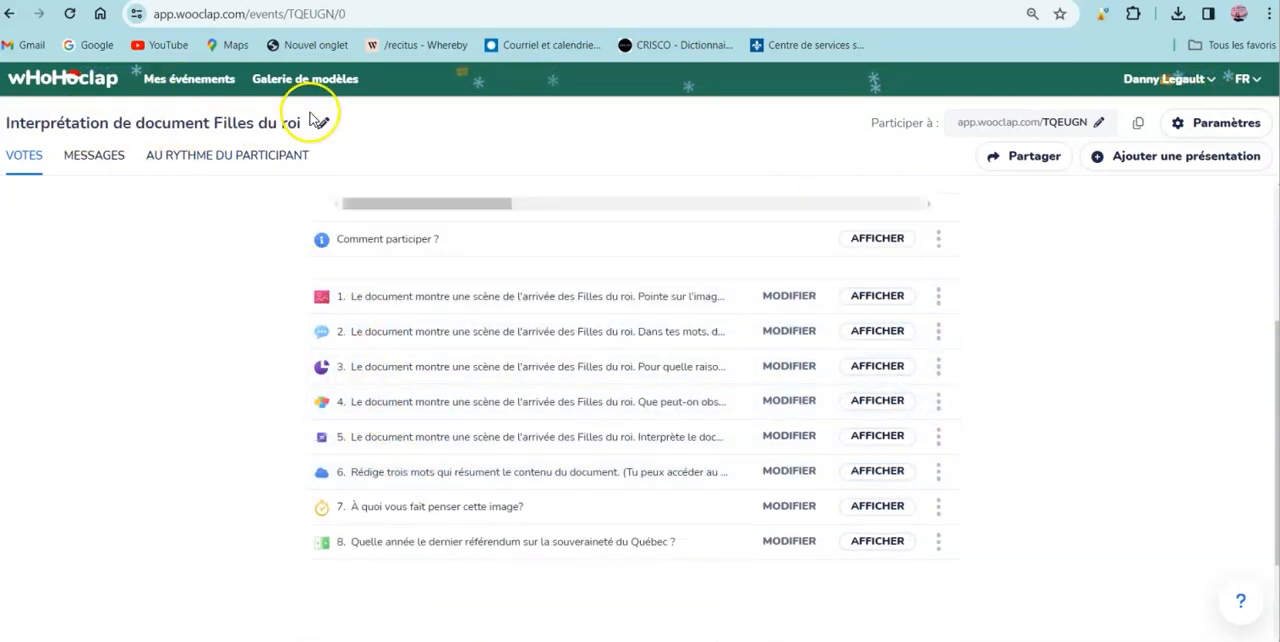
pyautogui.scroll(2, 435, 357)
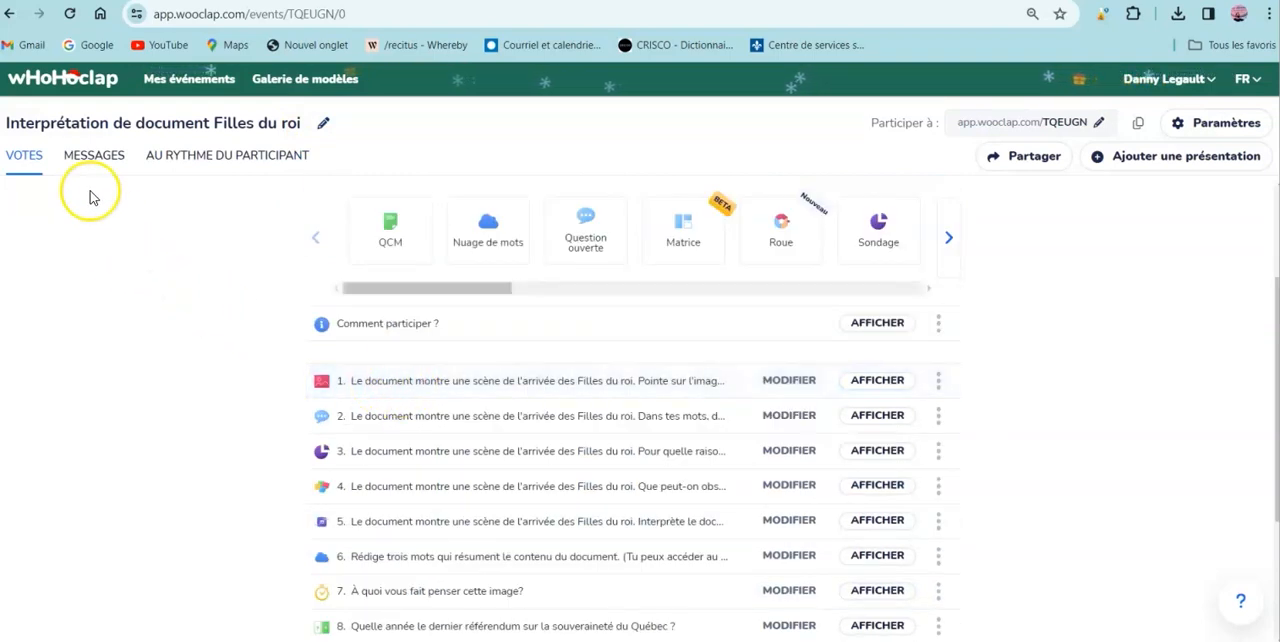
# - Create a new participant-paced questionnaire (Au rythme du participant) in the event
pyautogui.click(22, 170)
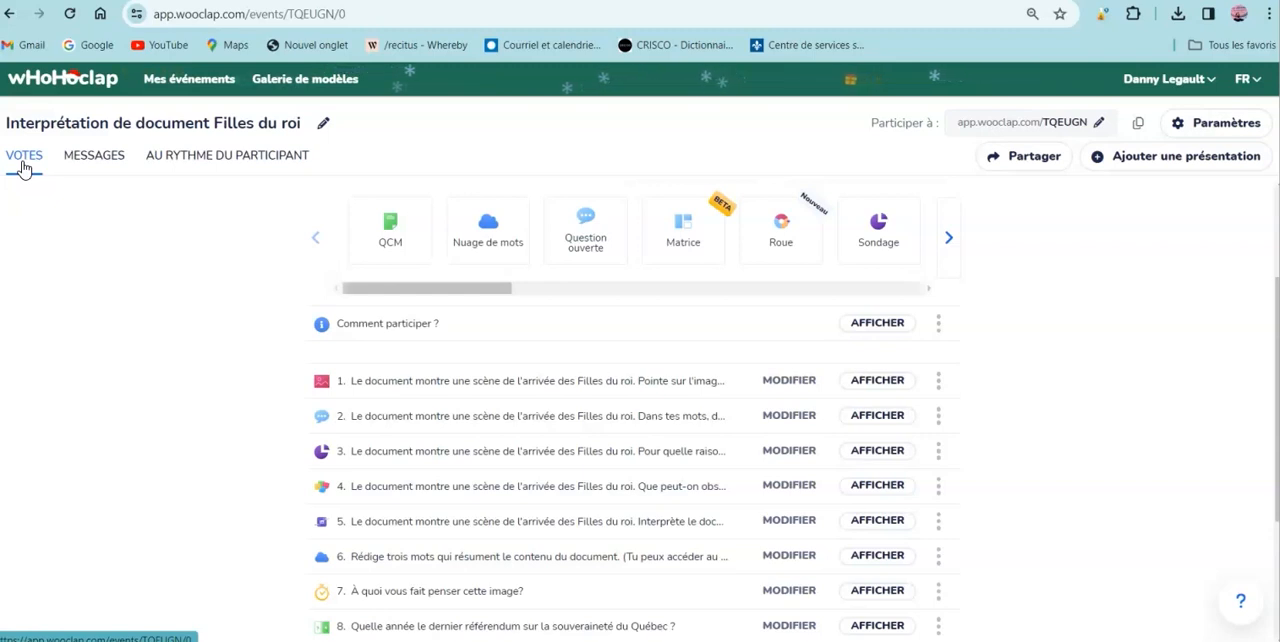
pyautogui.click(24, 165)
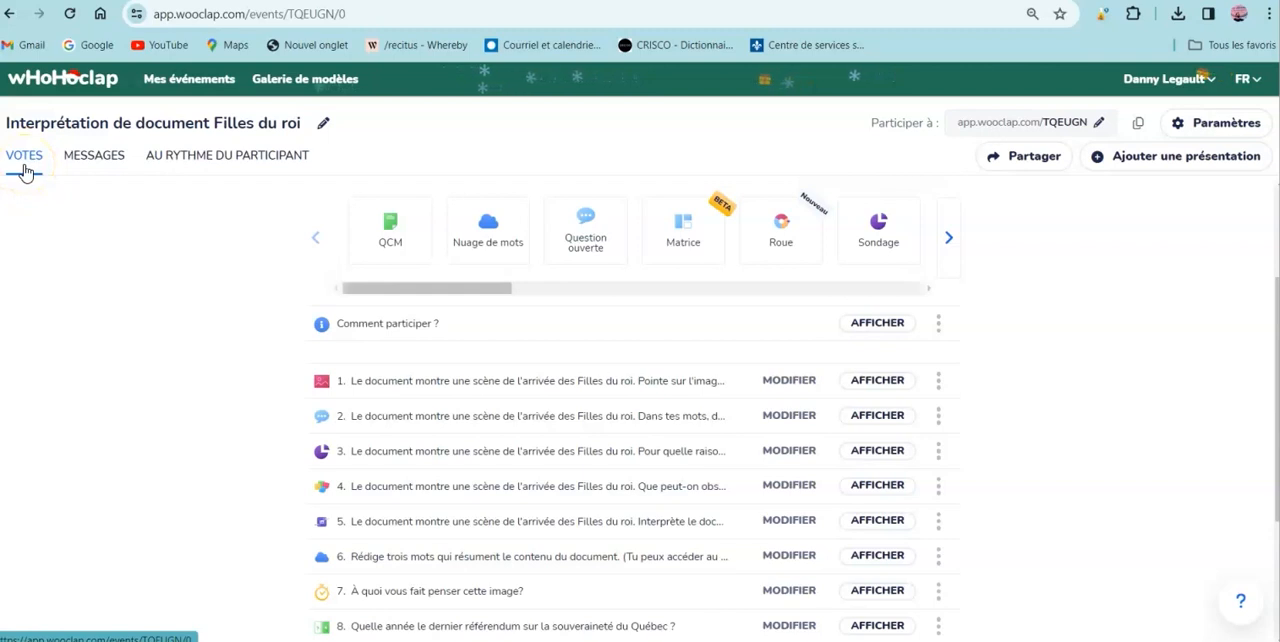
pyautogui.click(238, 160)
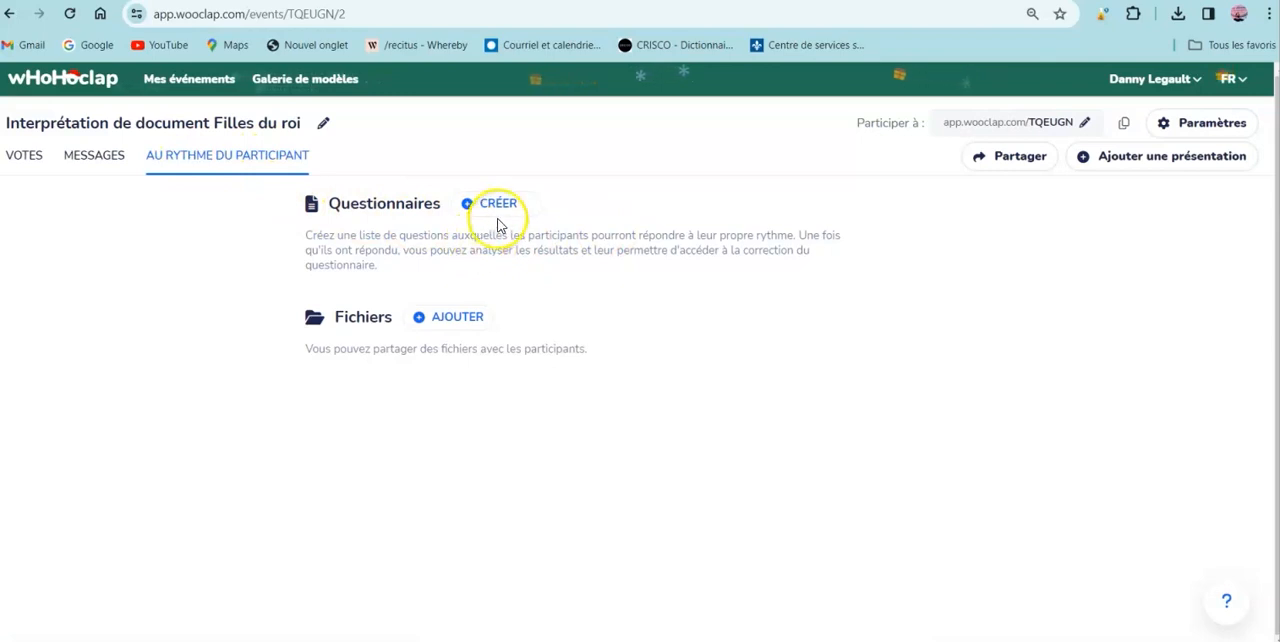
pyautogui.moveTo(328, 204); pyautogui.dragTo(454, 195)
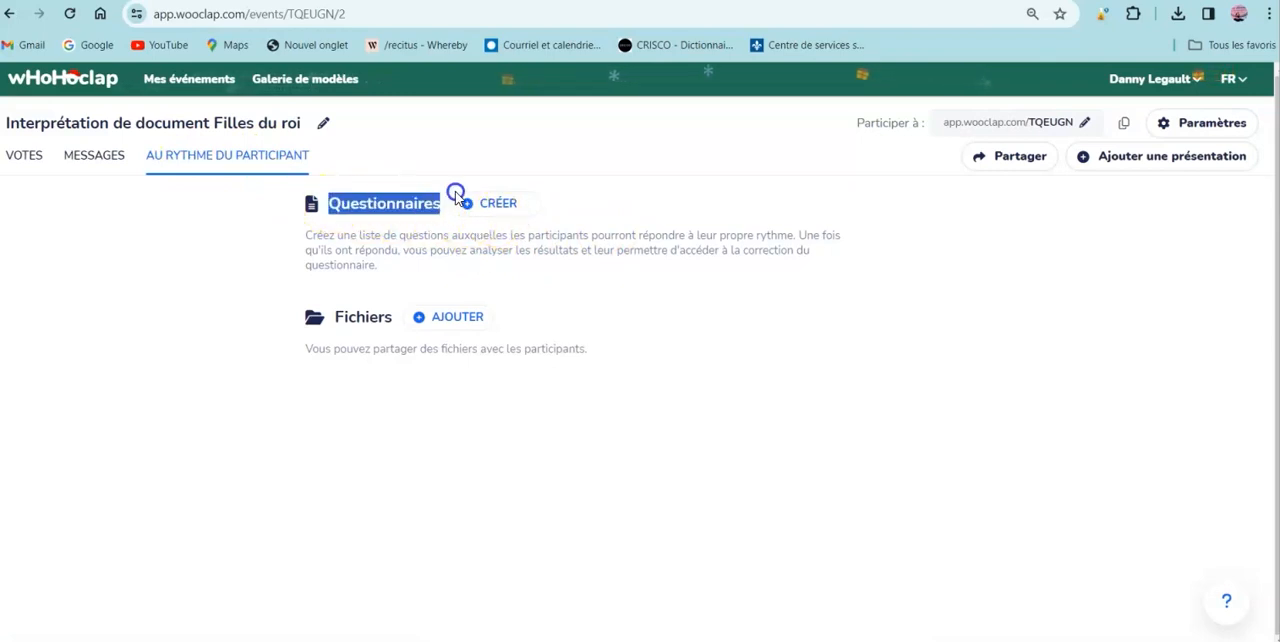
pyautogui.click(499, 205)
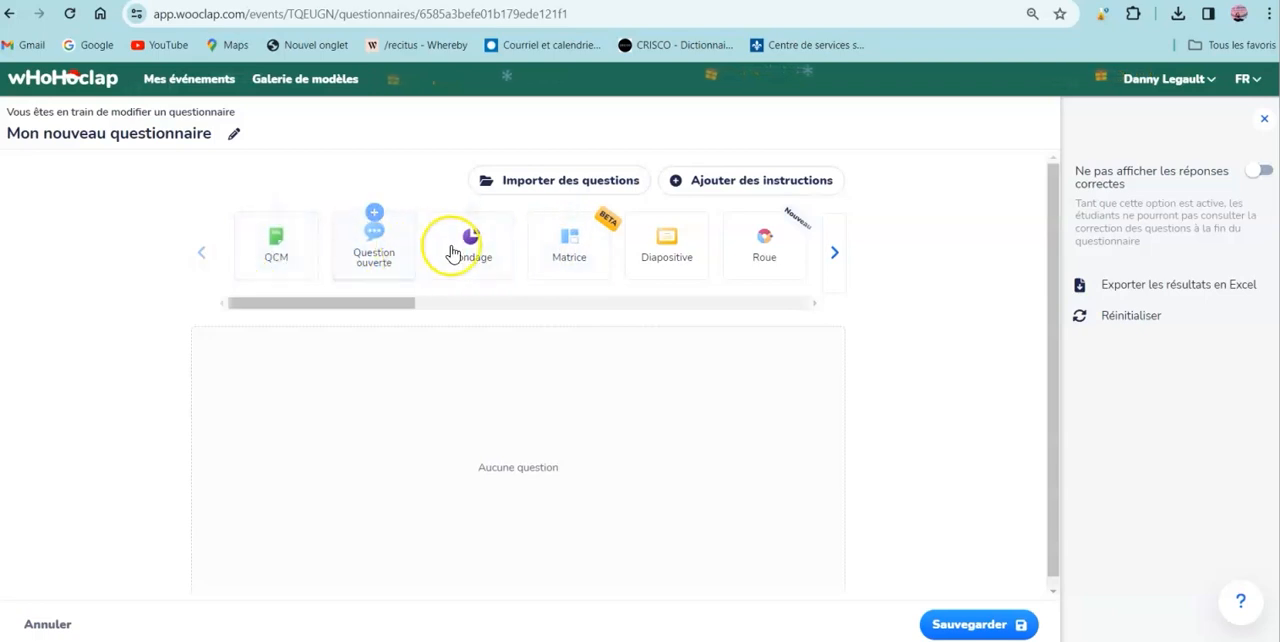
# - Browse the question types available for the new questionnaire
pyautogui.click(836, 252)
pyautogui.click(836, 252)
pyautogui.click(836, 252)
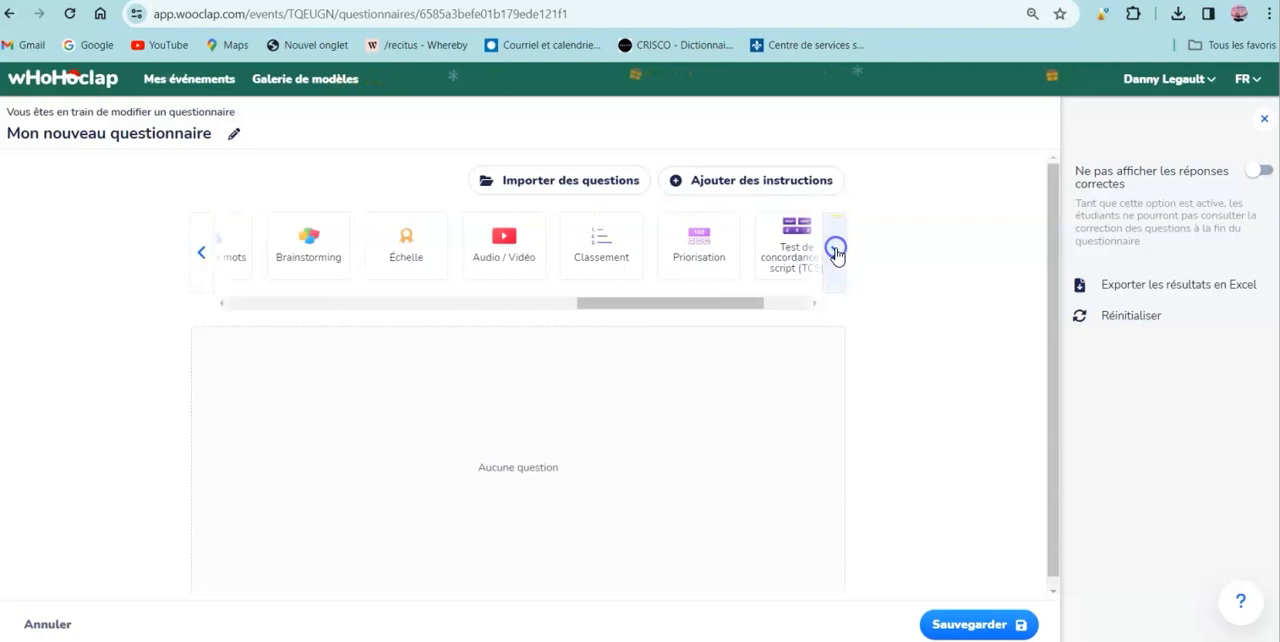
pyautogui.click(836, 252)
pyautogui.click(197, 252)
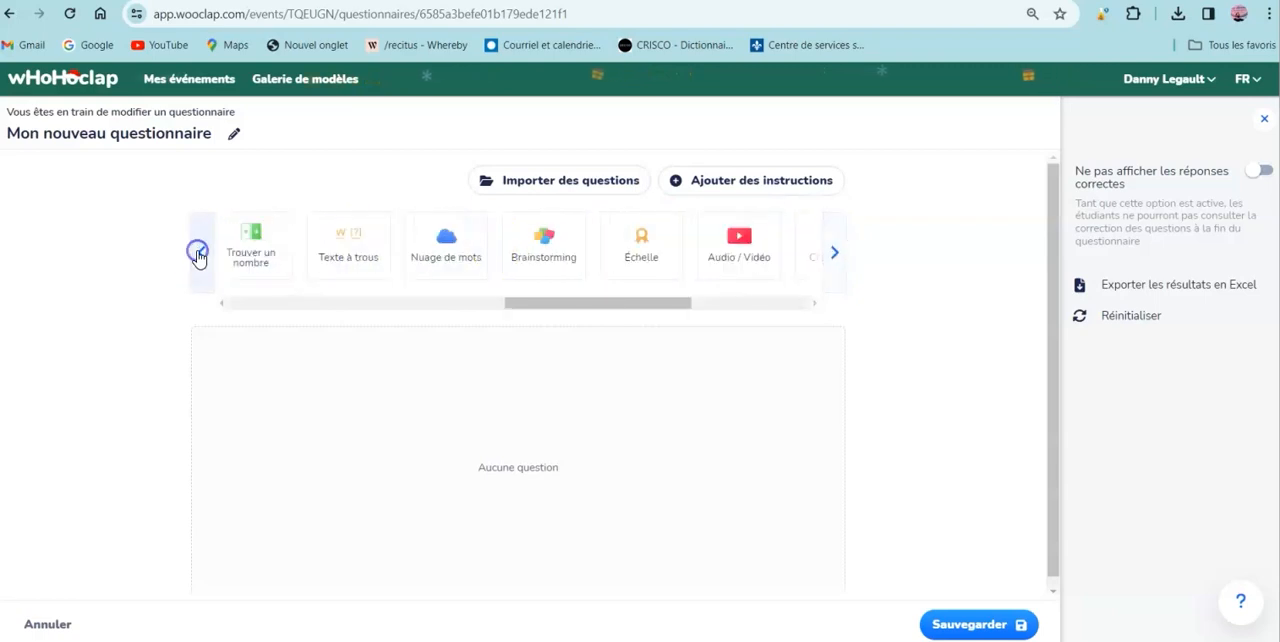
pyautogui.click(197, 252)
pyautogui.click(197, 252)
pyautogui.click(197, 252)
pyautogui.moveTo(672, 240)
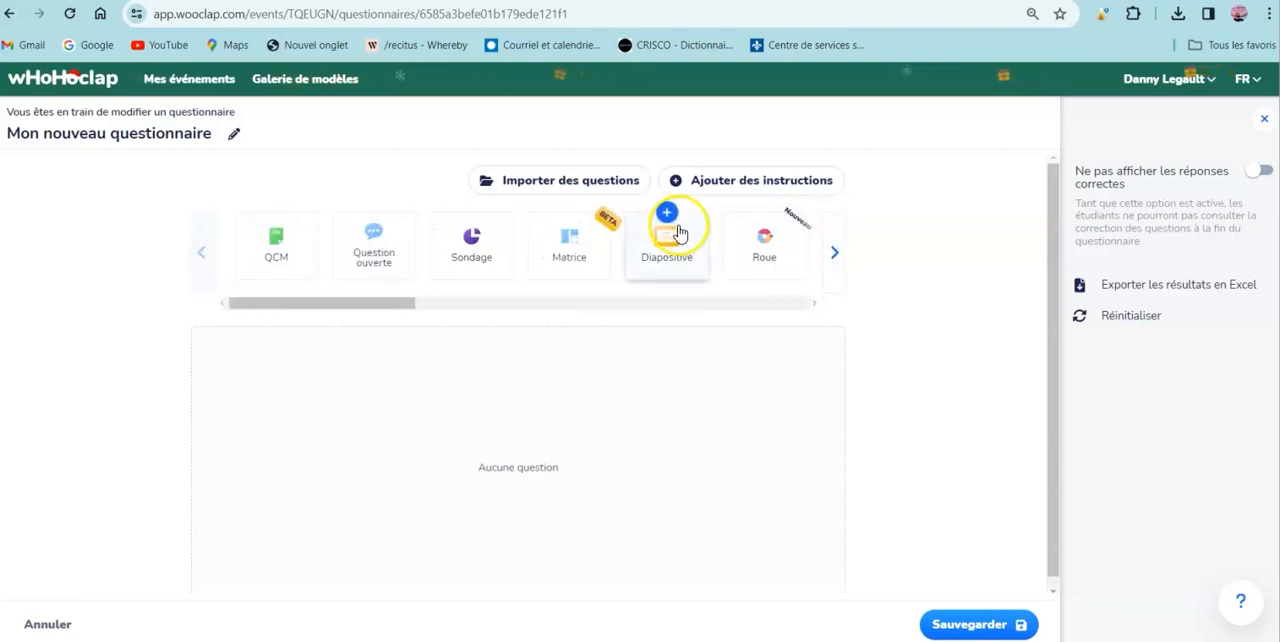
pyautogui.moveTo(274, 234)
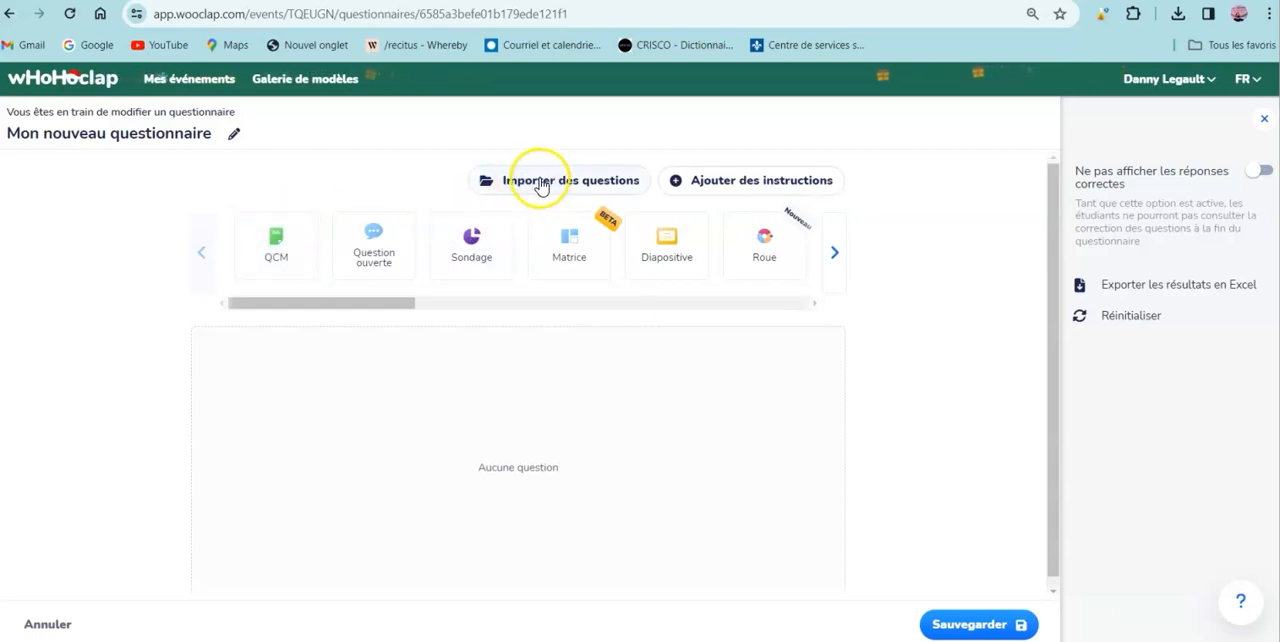
# - Rename the questionnaire as "Révision Filles du roi"
pyautogui.click(234, 133)
pyautogui.click(160, 133)
pyautogui.hotkey('ctrl', 'a')
pyautogui.write('Ré')
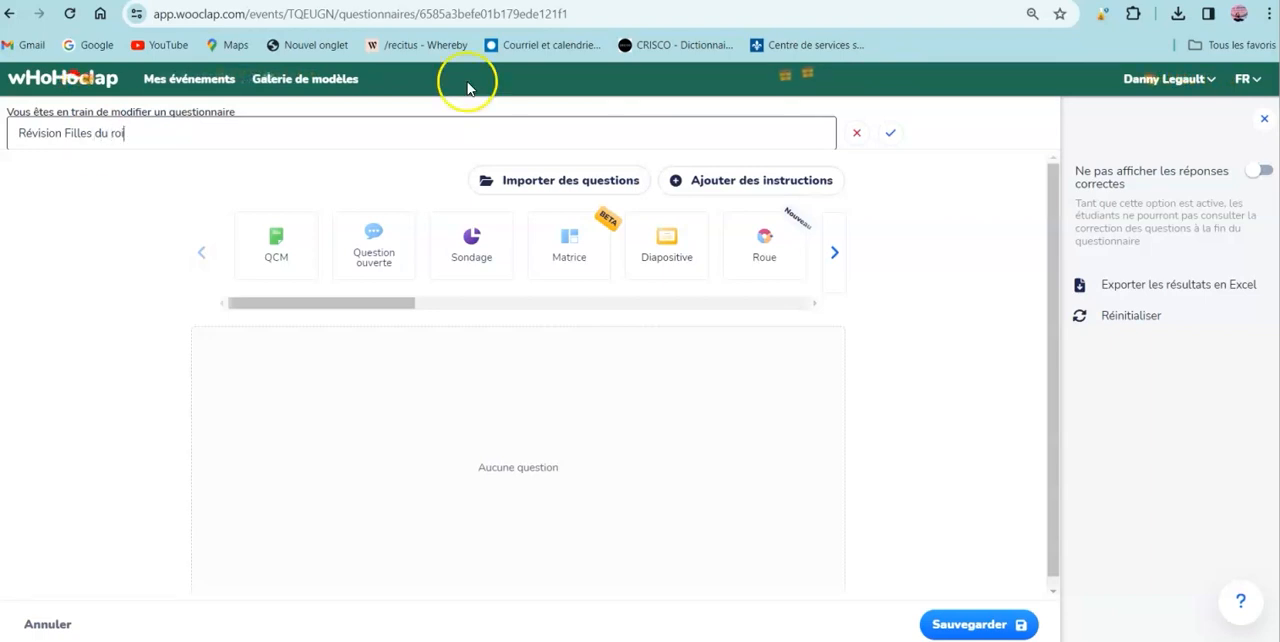
pyautogui.click(889, 136)
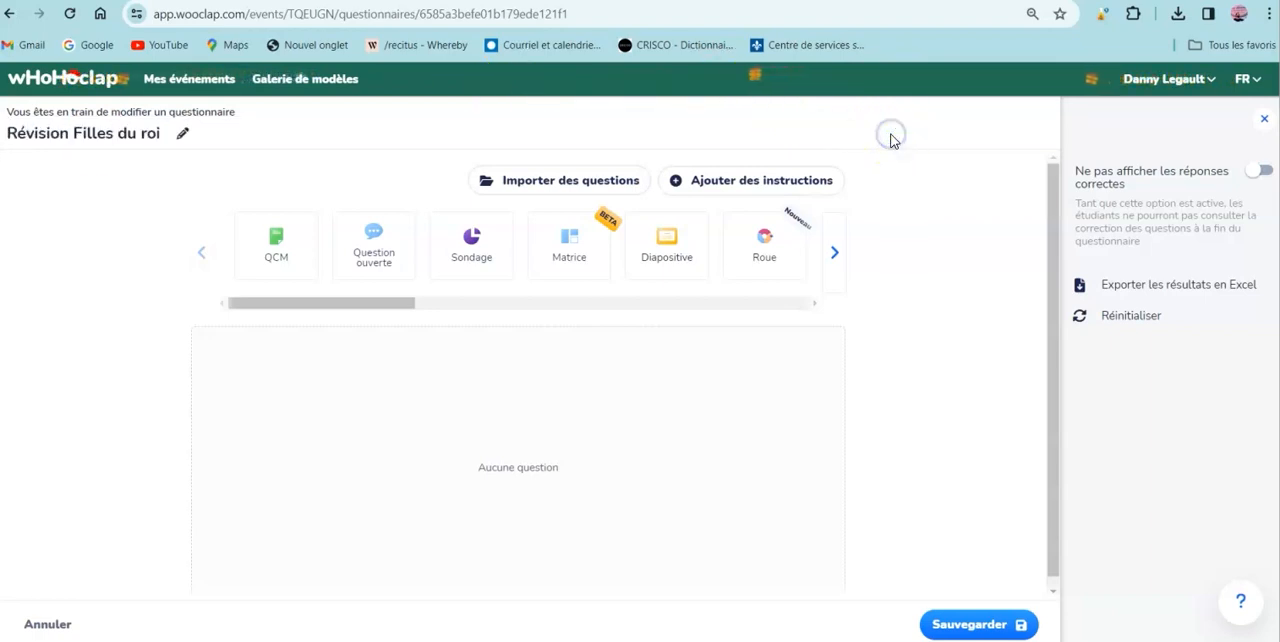
# - Import the first two questions of the Wooclap event "Interprétation de document Filles du roi" into the questionnaire
pyautogui.click(522, 181)
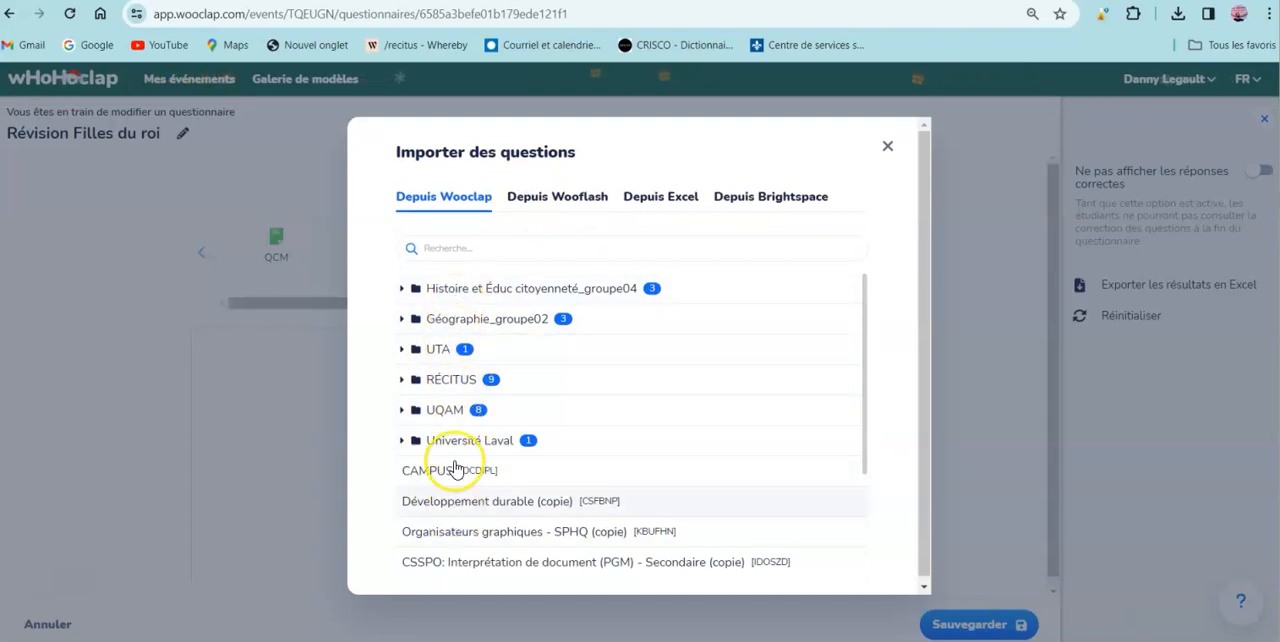
pyautogui.click(456, 290)
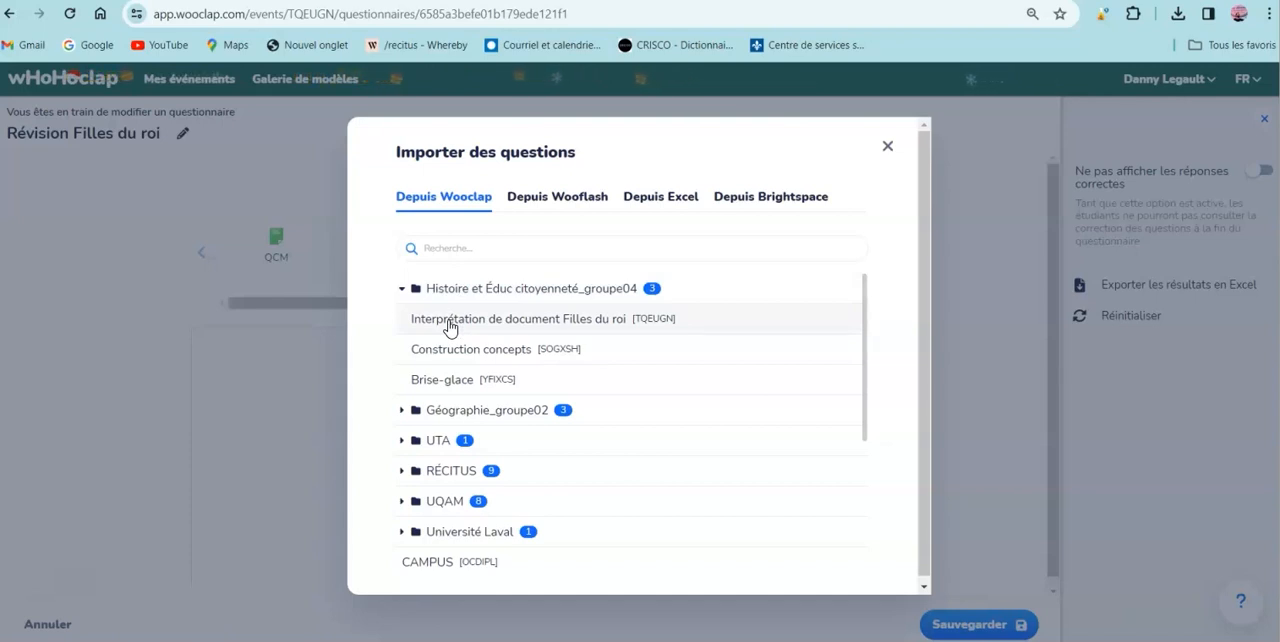
pyautogui.click(450, 327)
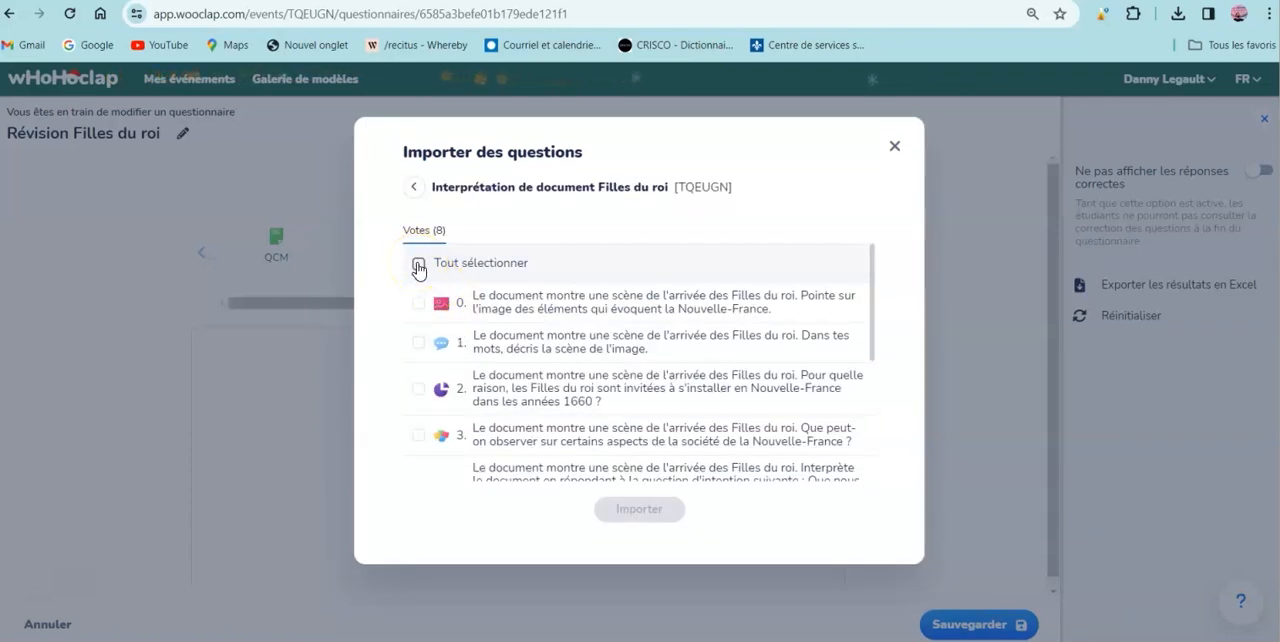
pyautogui.click(417, 264)
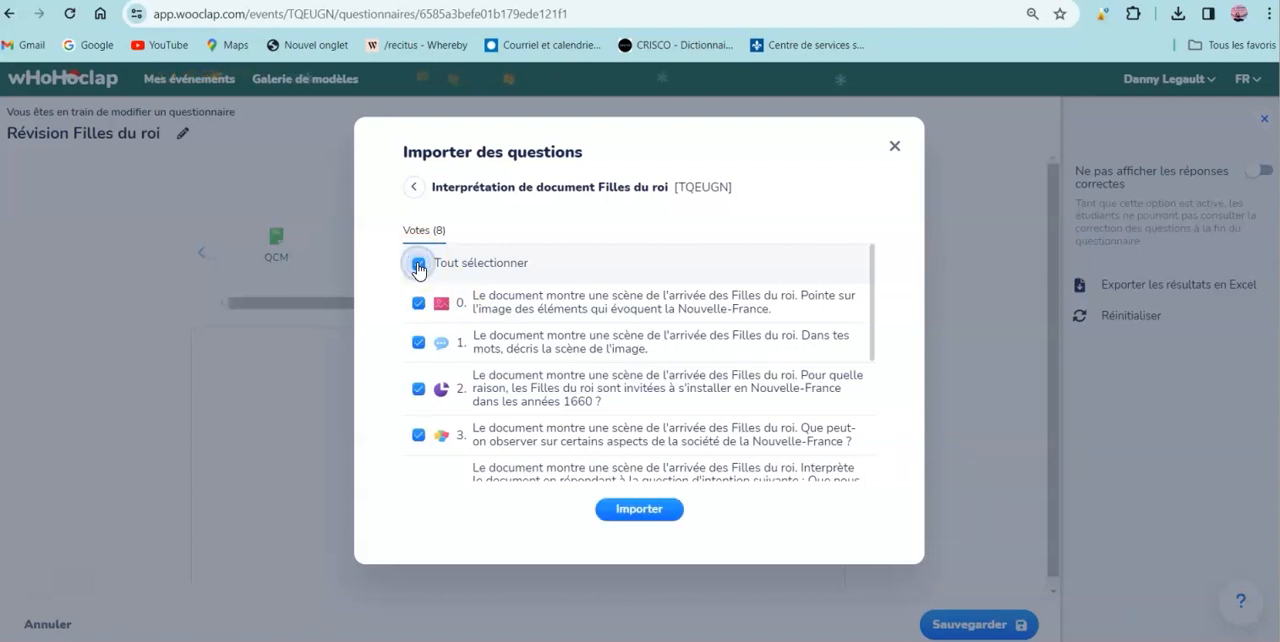
pyautogui.click(417, 264)
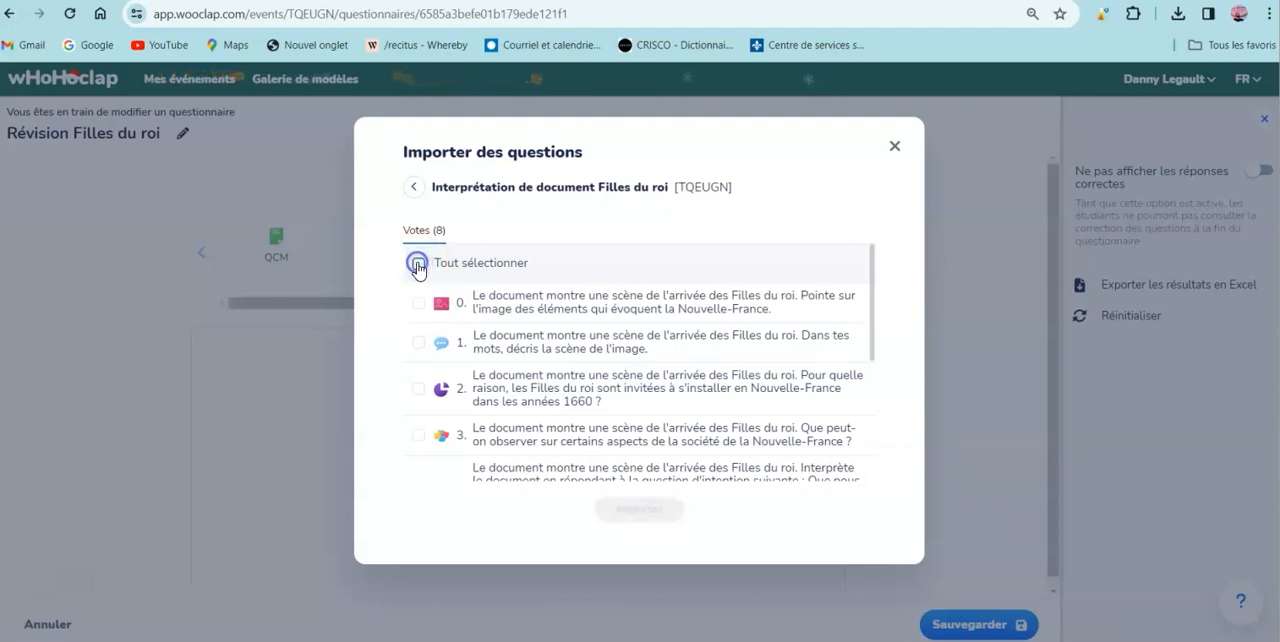
pyautogui.click(418, 302)
pyautogui.click(420, 345)
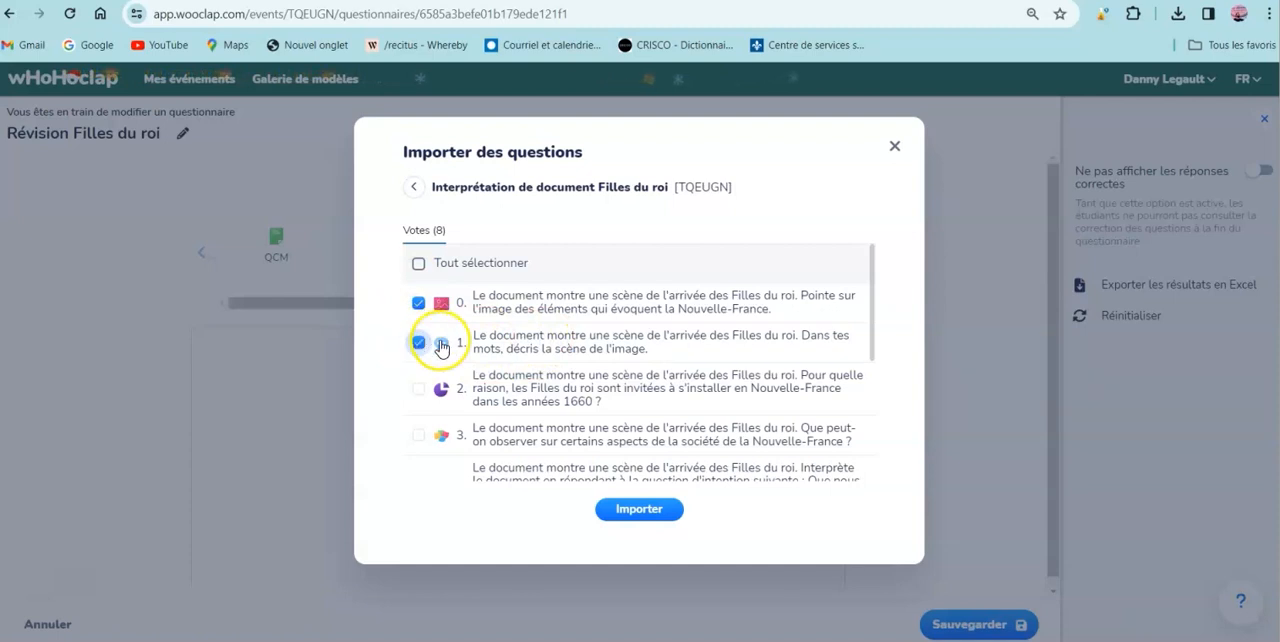
pyautogui.click(639, 509)
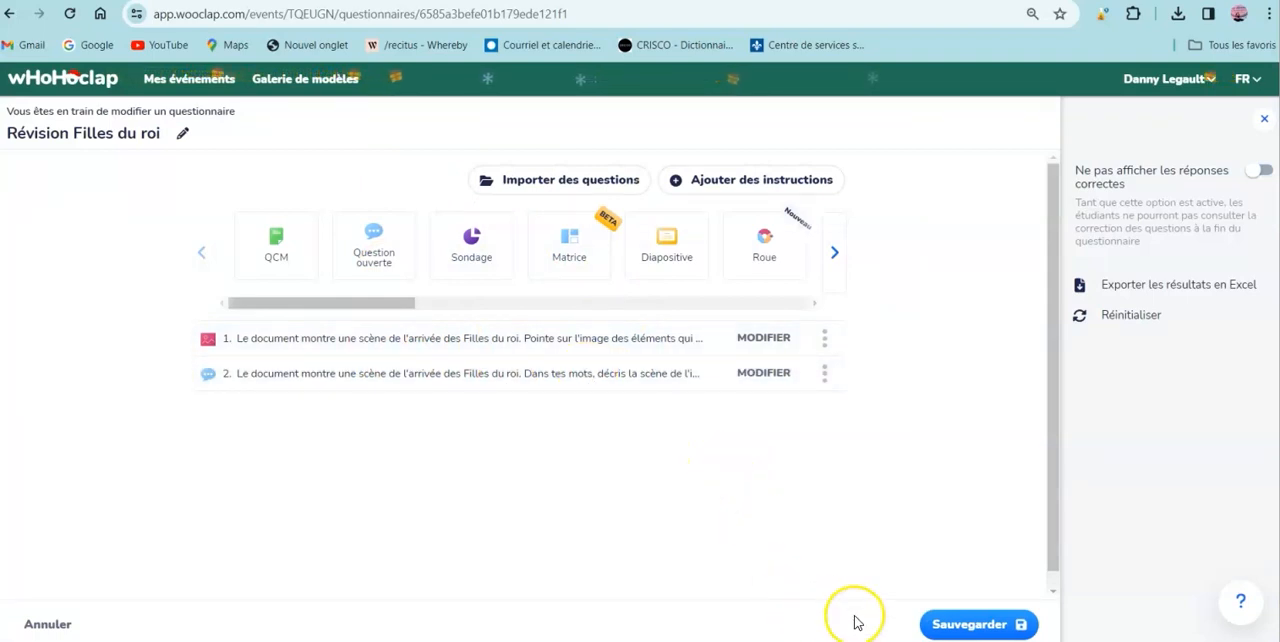
# - Save the questionnaire without immediate publication, and publish "Révision Filles du roi" from the questionnaire list
pyautogui.click(925, 624)
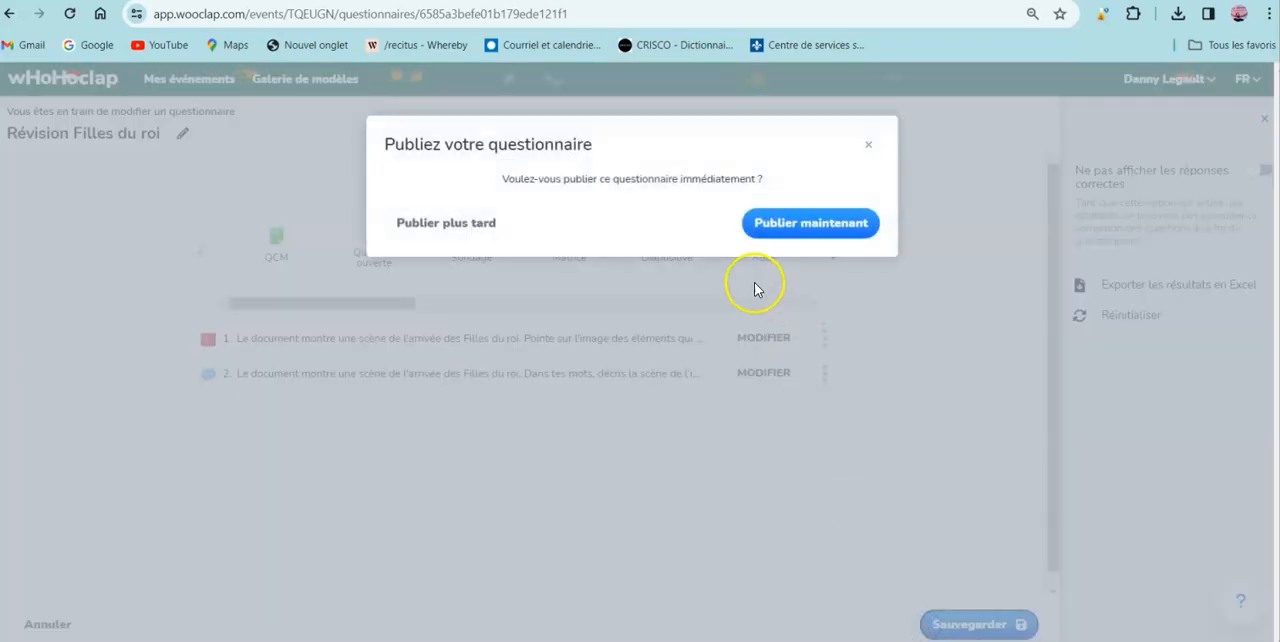
pyautogui.click(414, 226)
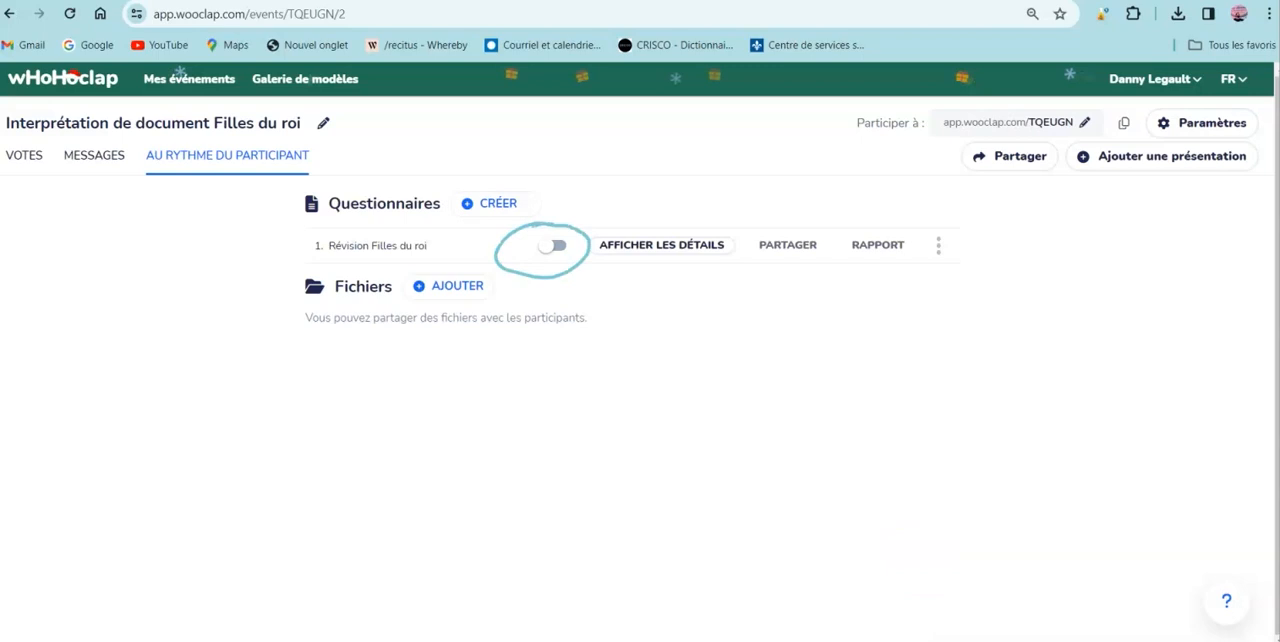
pyautogui.click(553, 246)
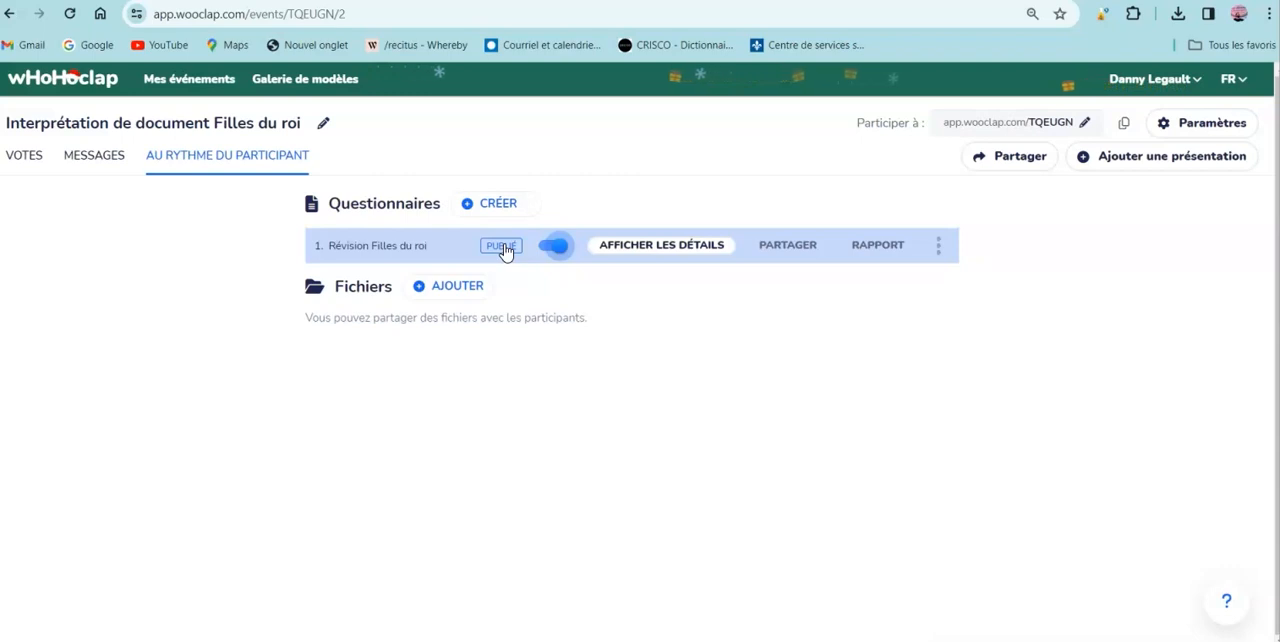
pyautogui.click(510, 249)
pyautogui.click(792, 250)
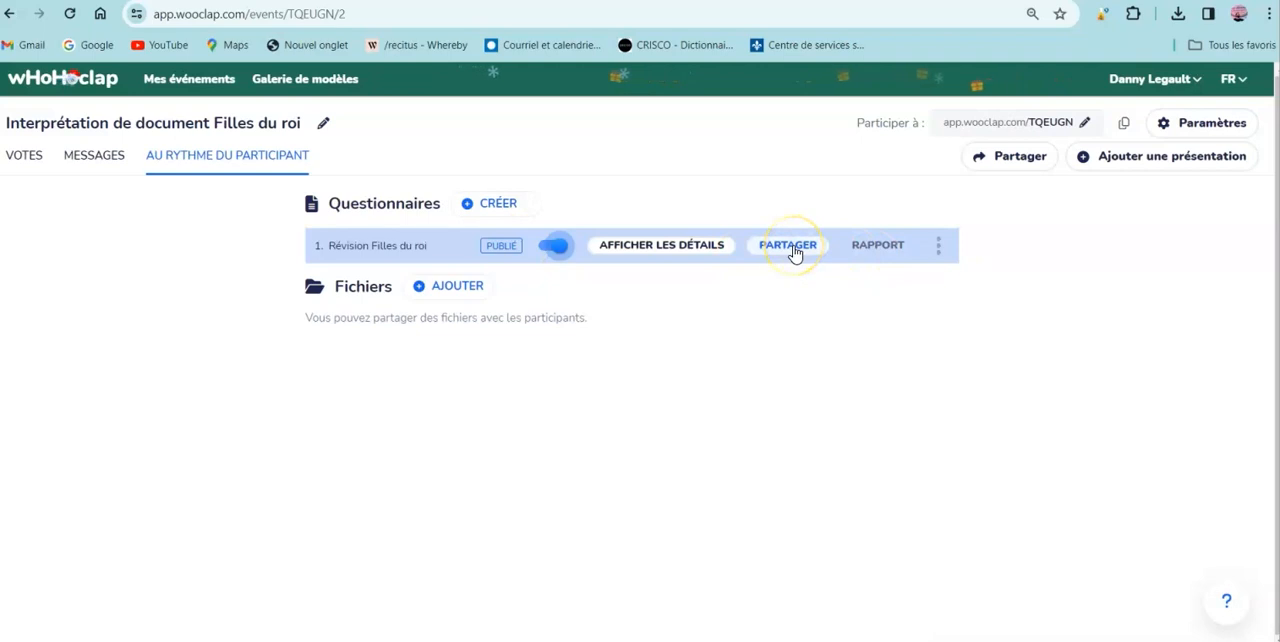
# - Enable participant authentication in the event settings to view its options, and disable it again
pyautogui.click(1195, 126)
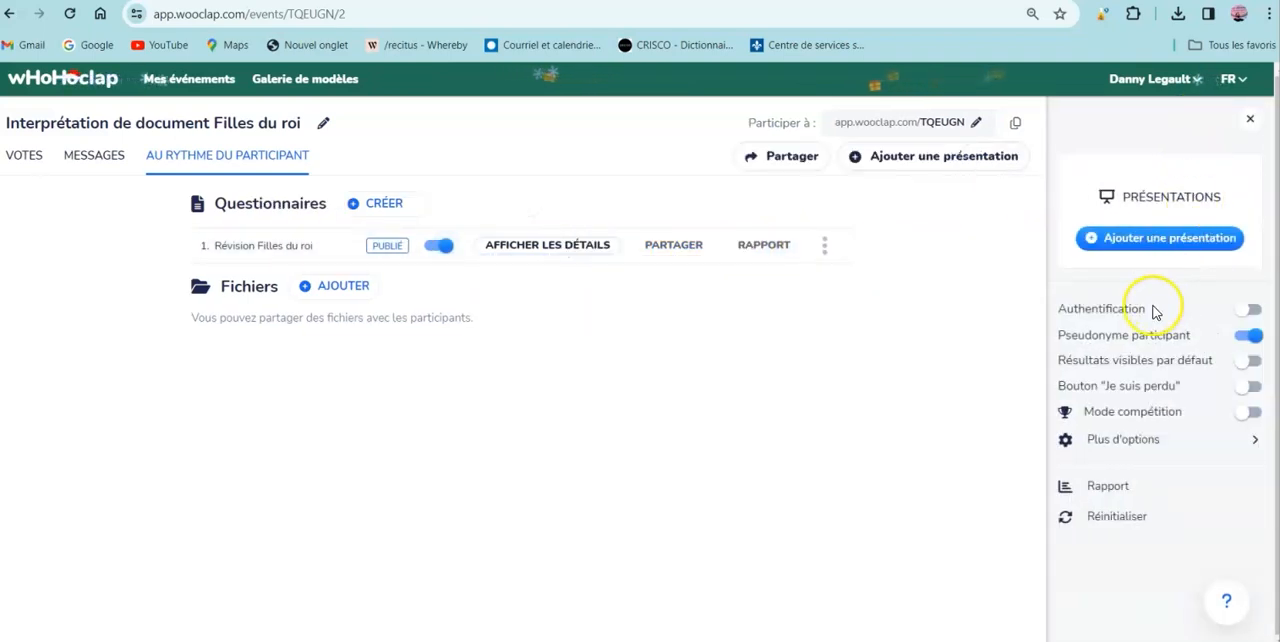
pyautogui.click(1253, 311)
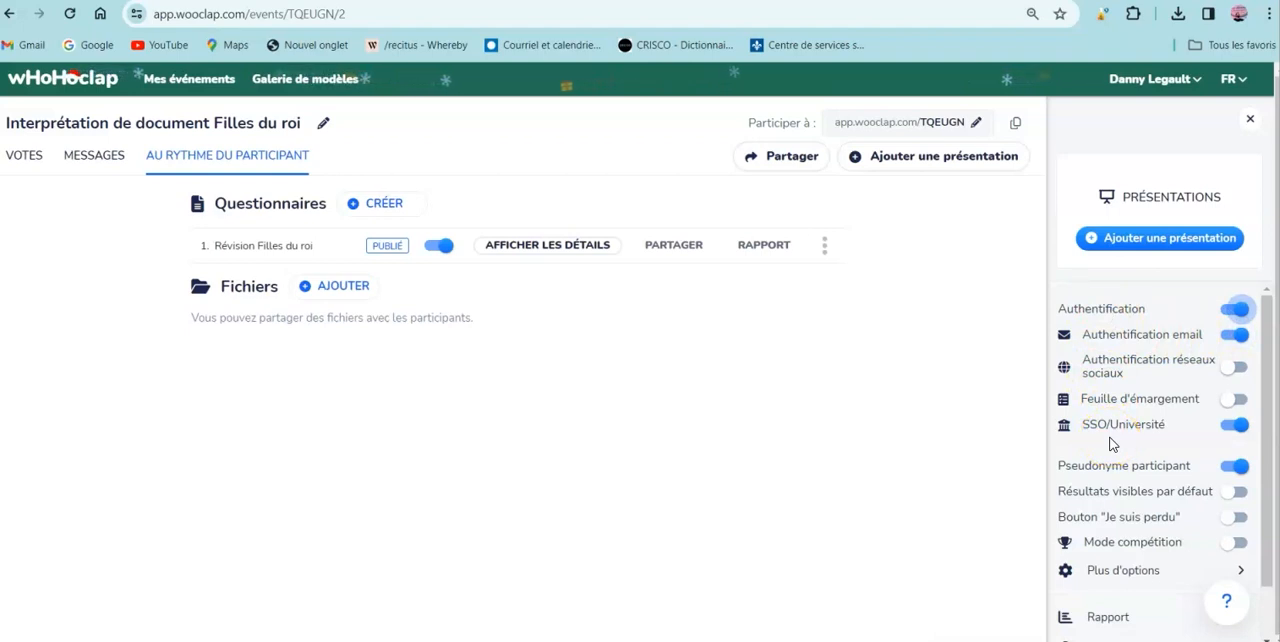
pyautogui.click(1232, 312)
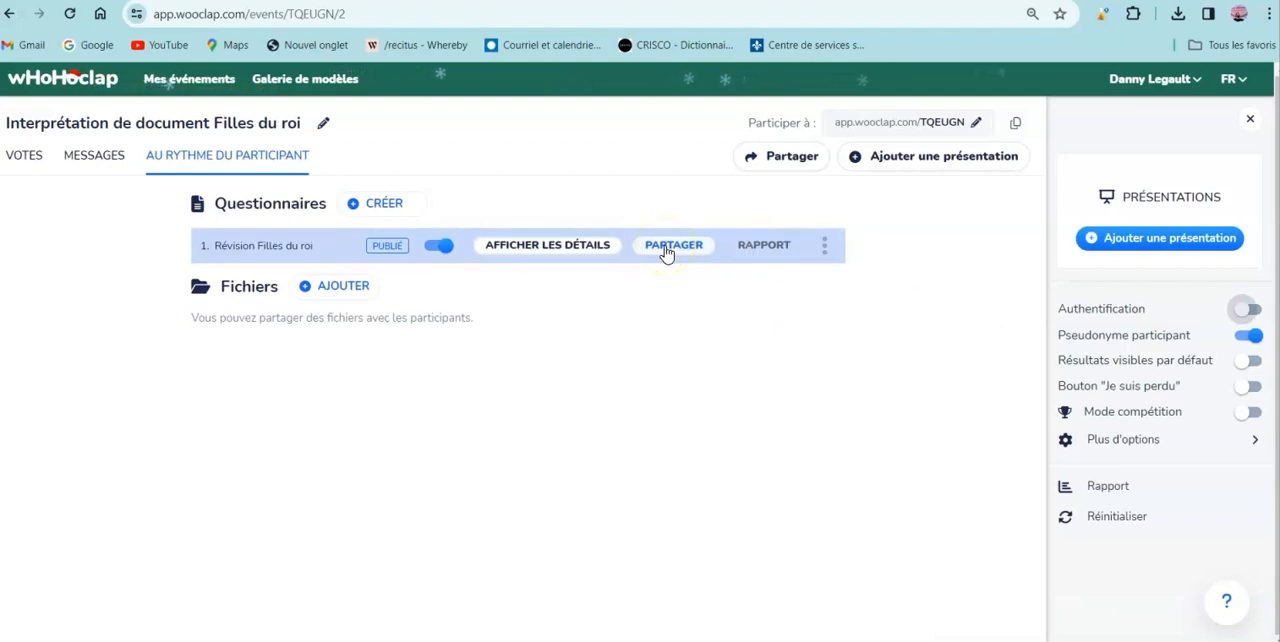
pyautogui.click(1250, 118)
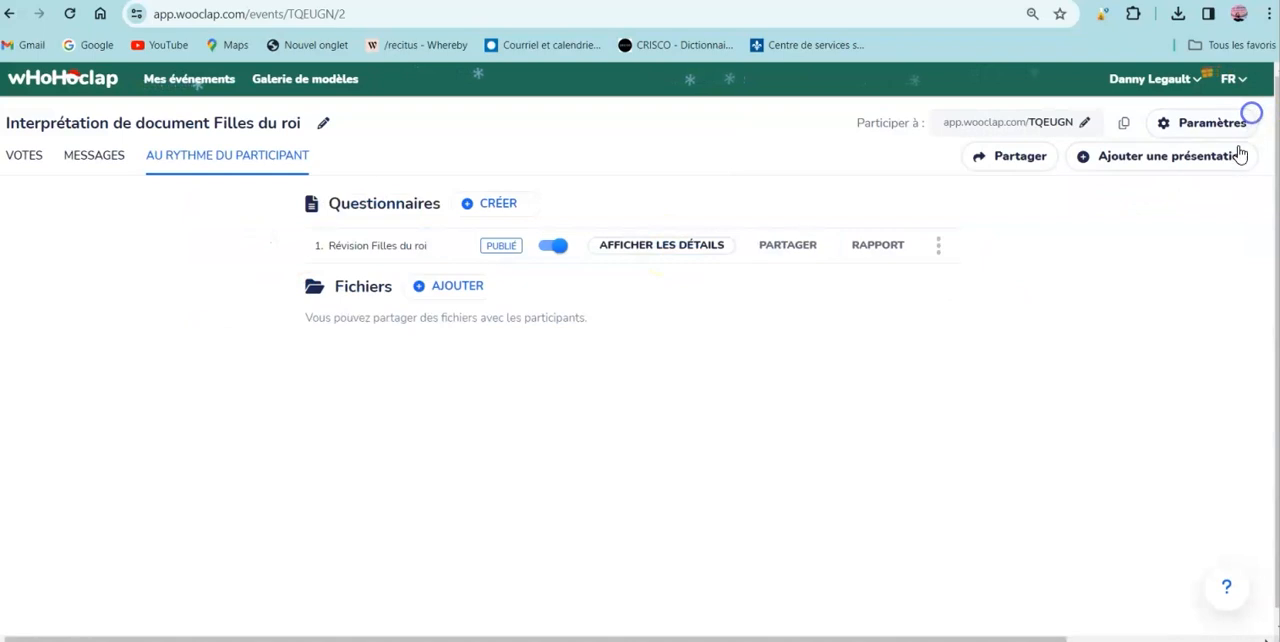
# - Copy the direct link to the questionnaire "Révision Filles du roi" from its sharing options
pyautogui.click(788, 245)
pyautogui.click(824, 360)
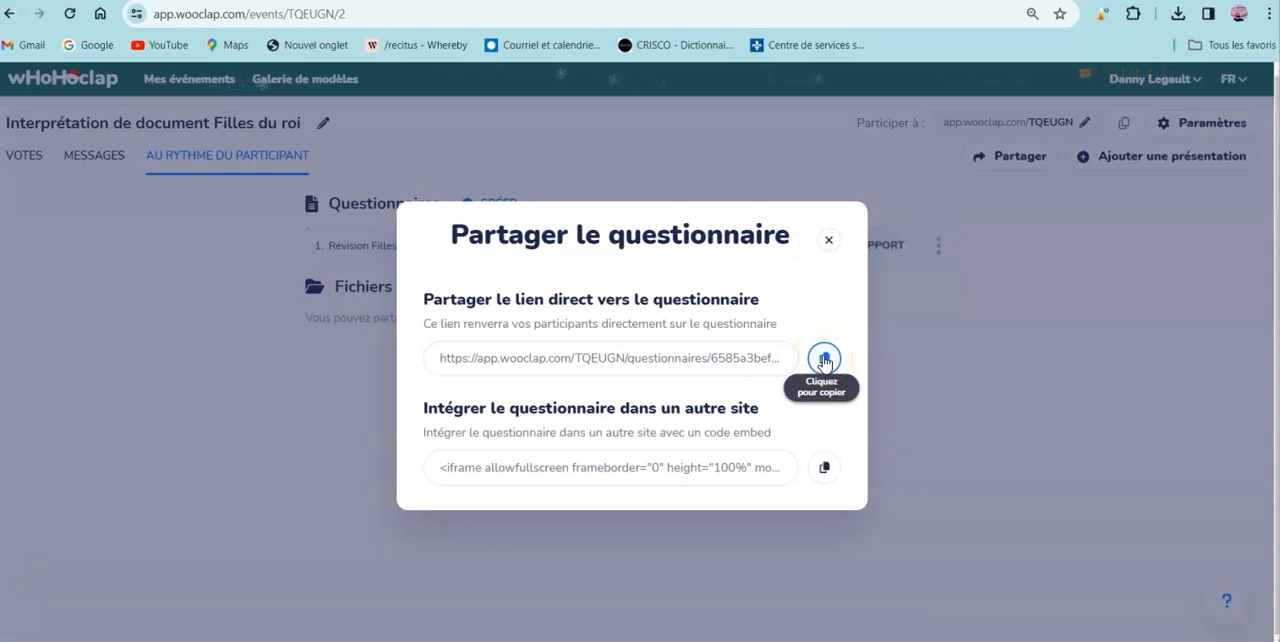
pyautogui.click(824, 360)
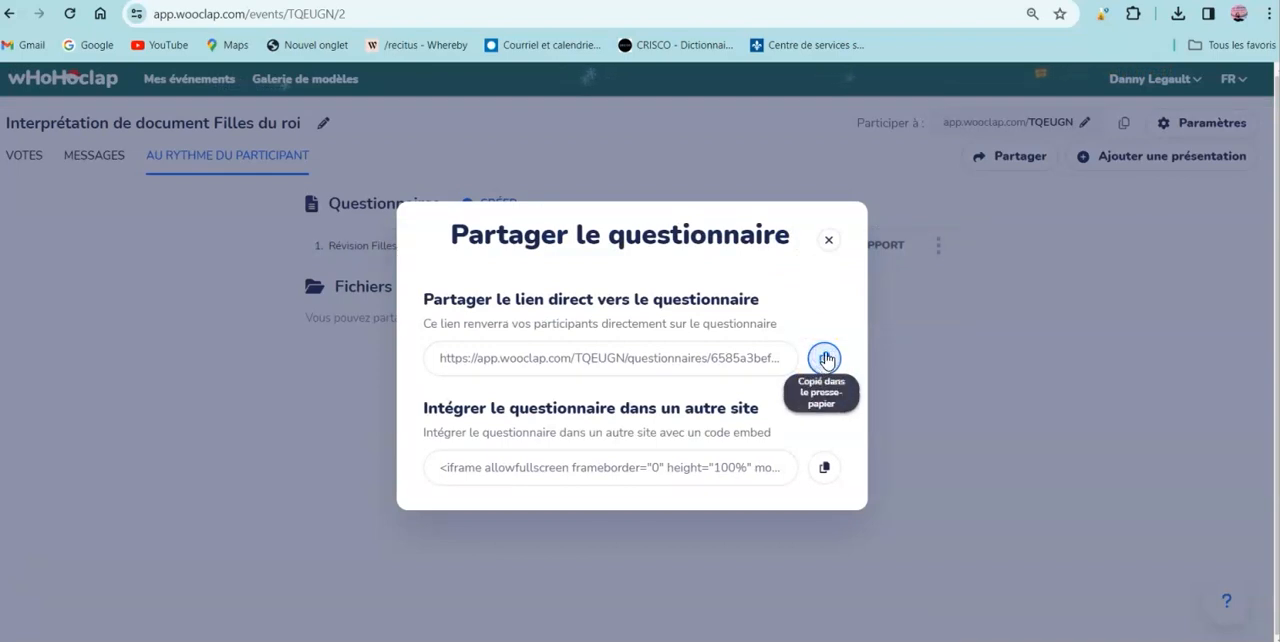
# - Arrange the Wooclap window side by side with the private browsing window in a half-screen split
pyautogui.moveTo(1209, 10)
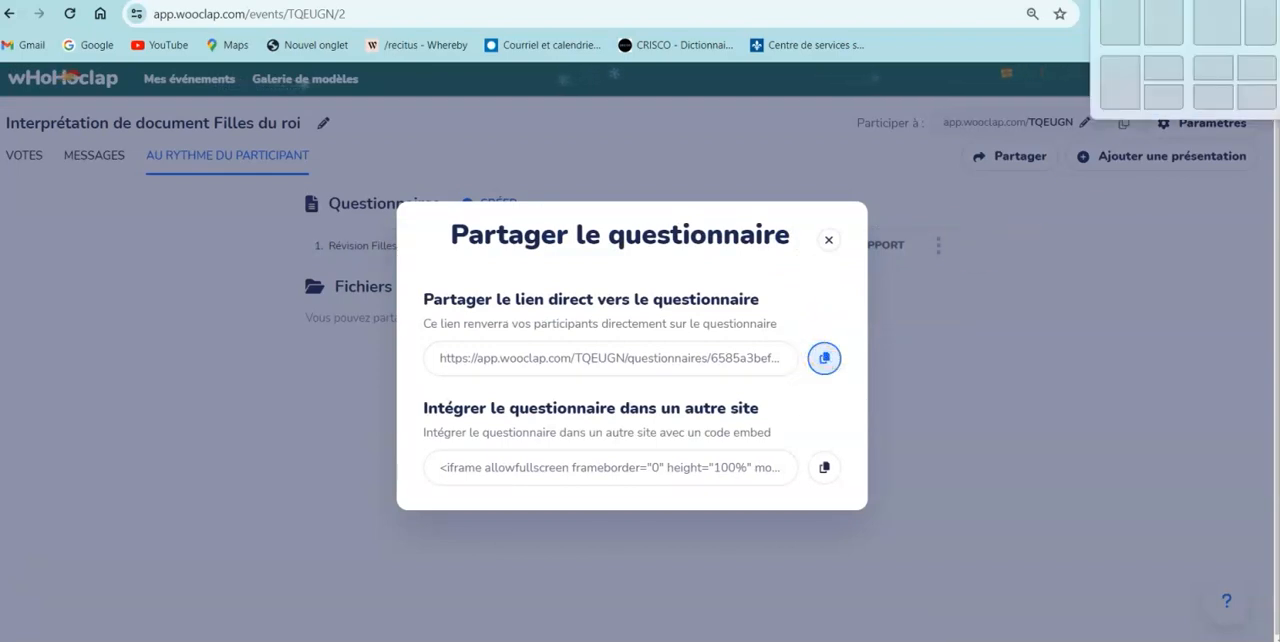
pyautogui.click(1164, 32)
pyautogui.click(458, 135)
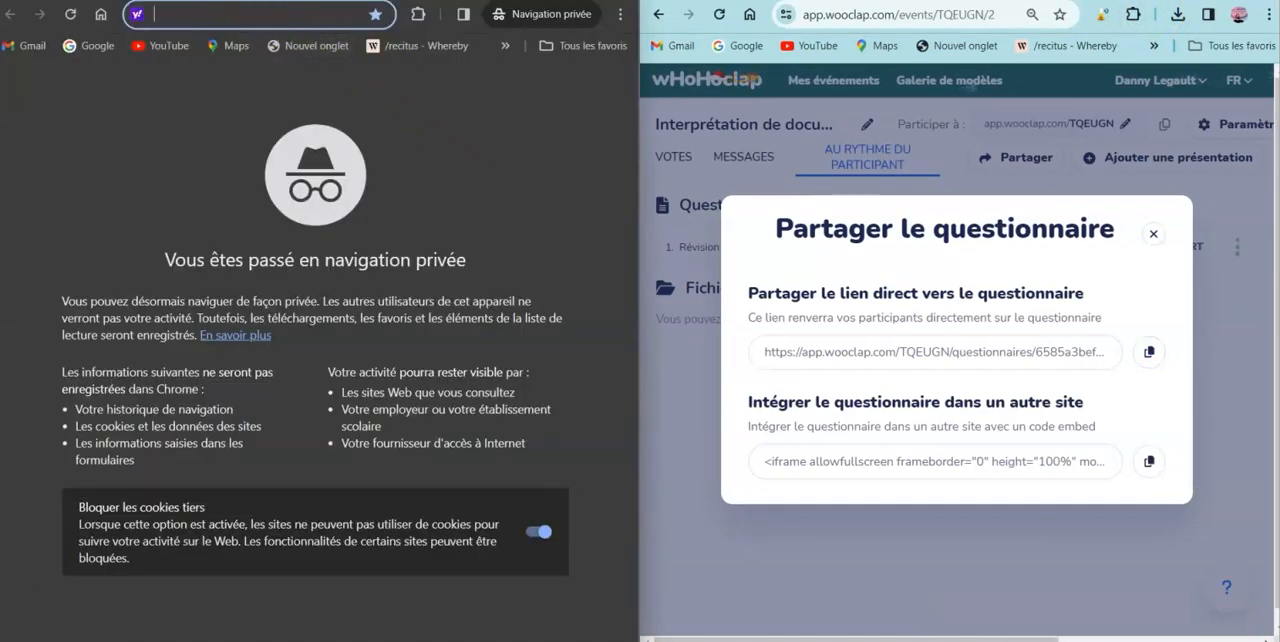
# - Close the questionnaire's sharing options and open the copied direct link in the private browsing window
pyautogui.moveTo(300, 2)
pyautogui.mouseDown()
pyautogui.moveTo(318, 2)
pyautogui.moveTo(303, 2)
pyautogui.mouseUp()
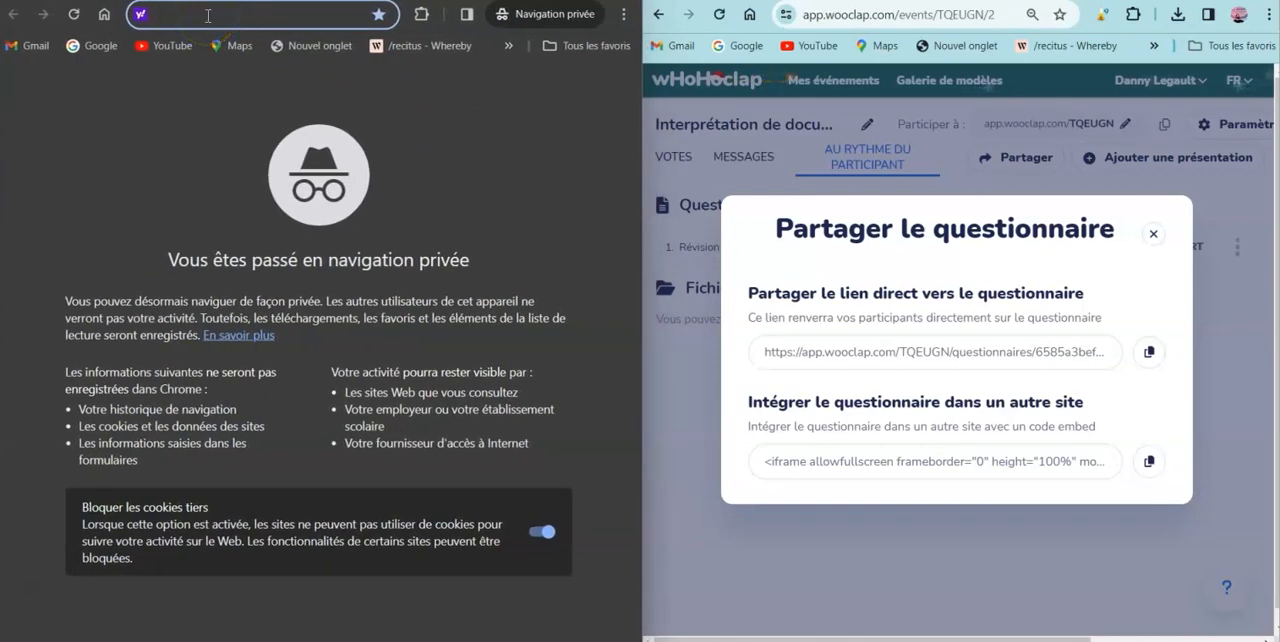
pyautogui.click(1153, 233)
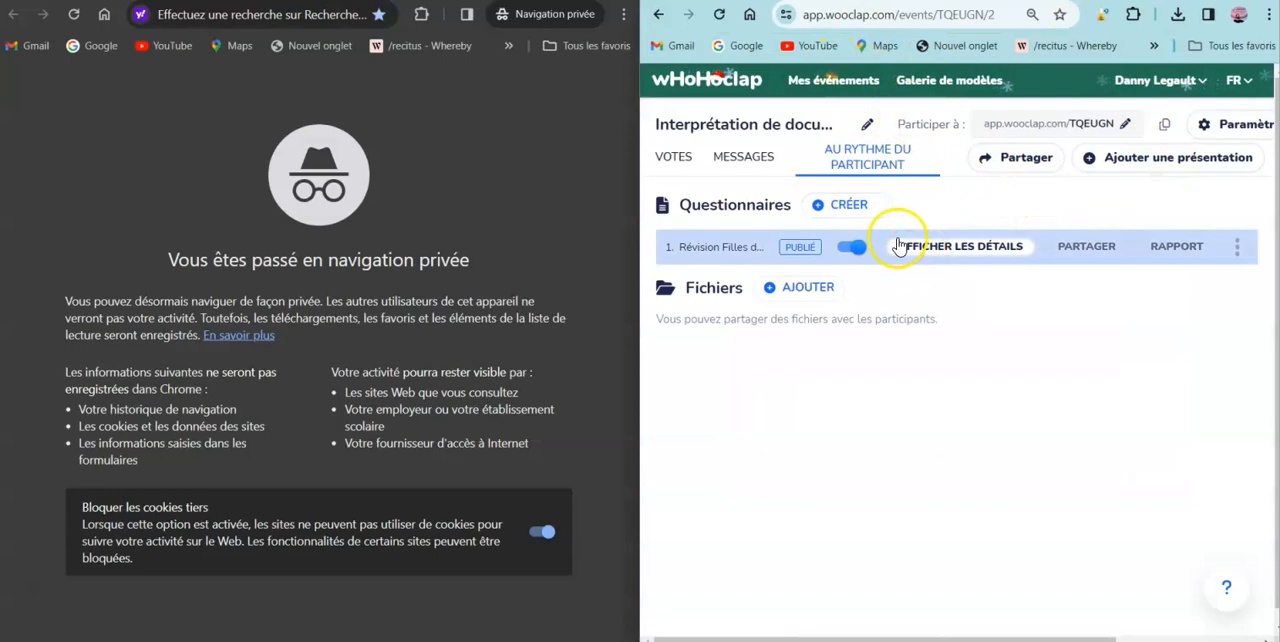
pyautogui.click(301, 15)
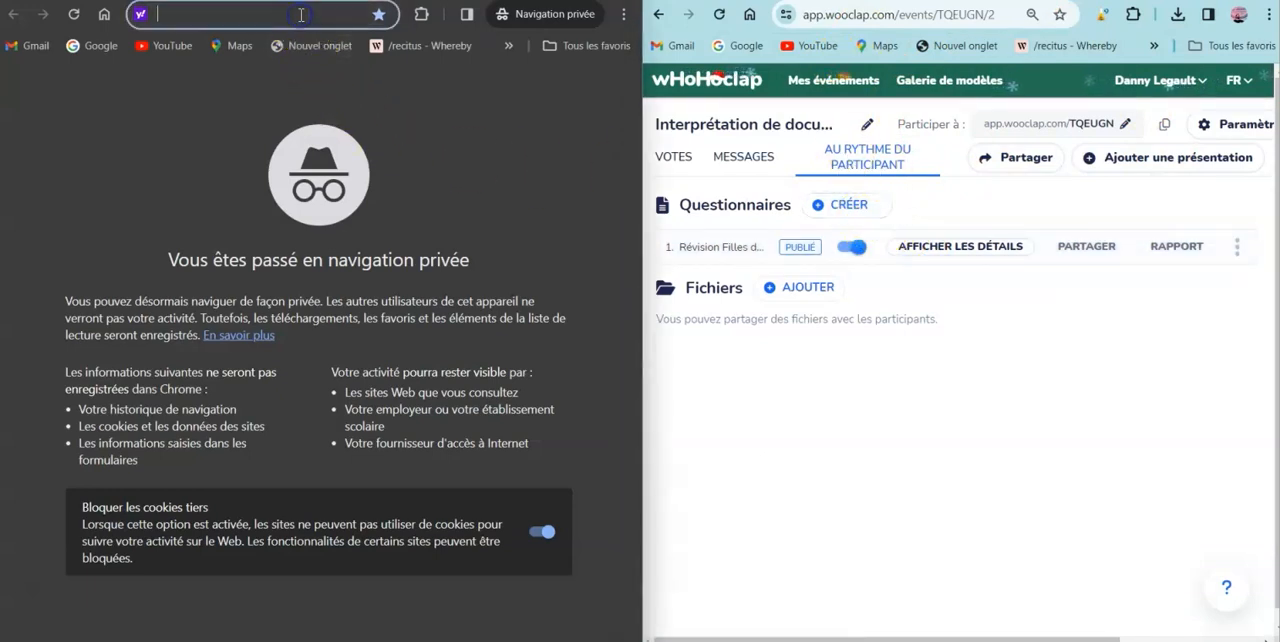
pyautogui.hotkey('ctrl', 'v')
pyautogui.press('Return')
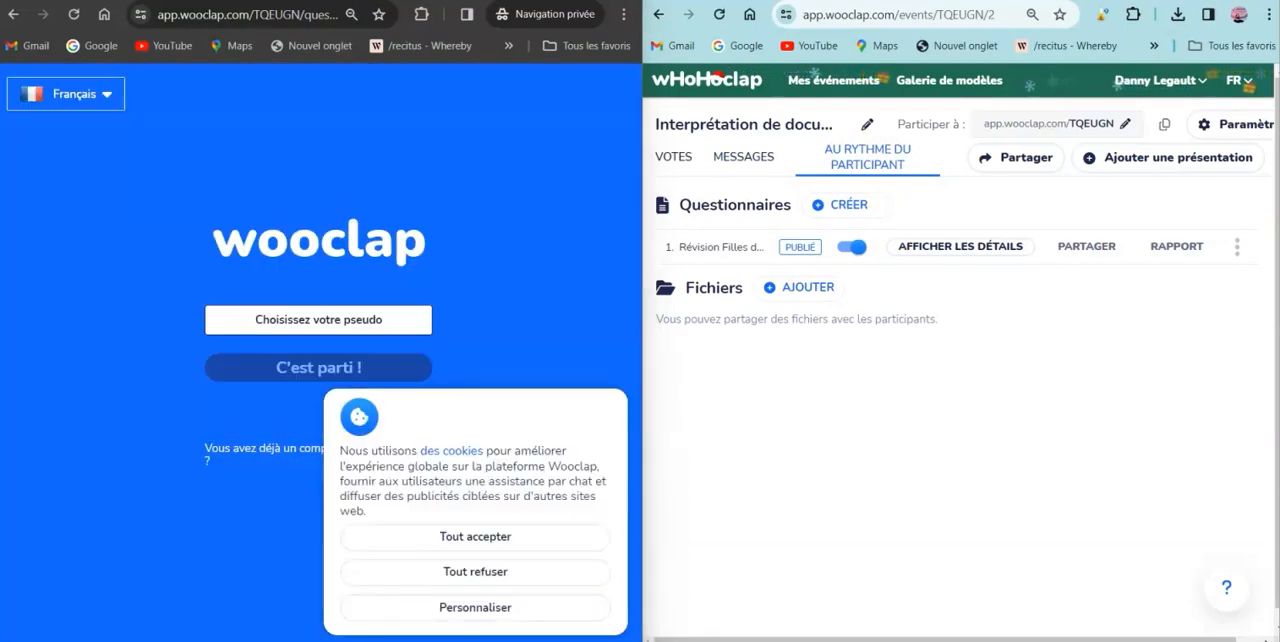
# - Enter the participant's full name as the pseudonym, refuse all cookies, and join the questionnaire
pyautogui.click(329, 320)
pyautogui.write('Antoine')
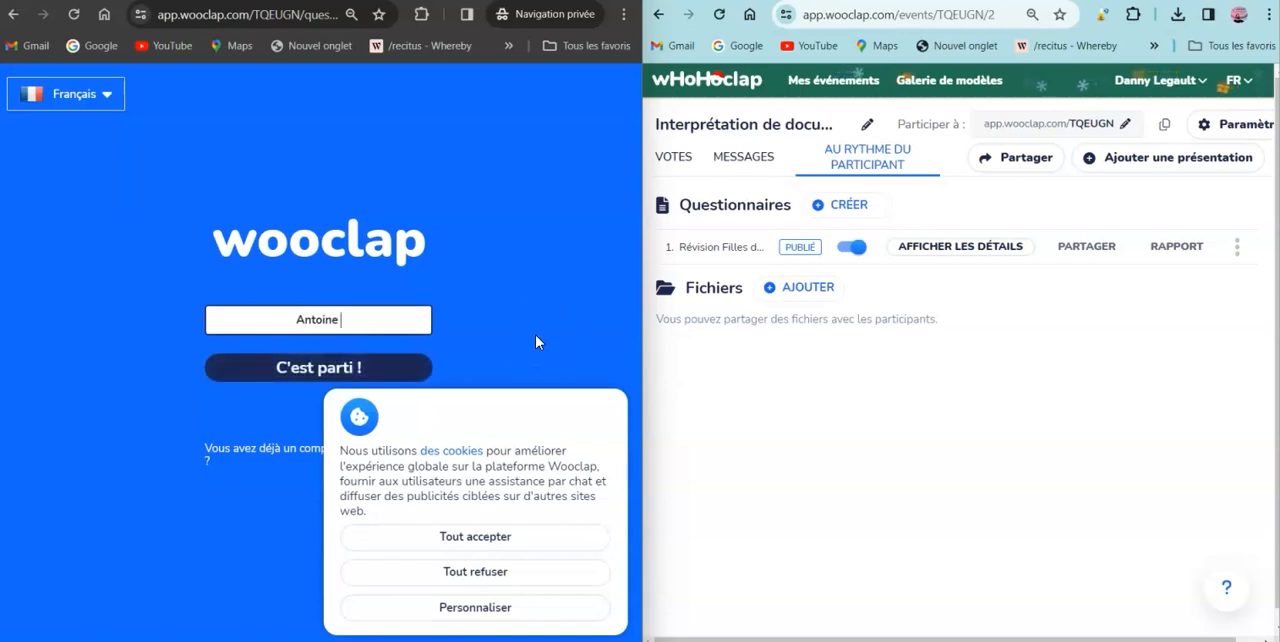
pyautogui.write(' Dupont')
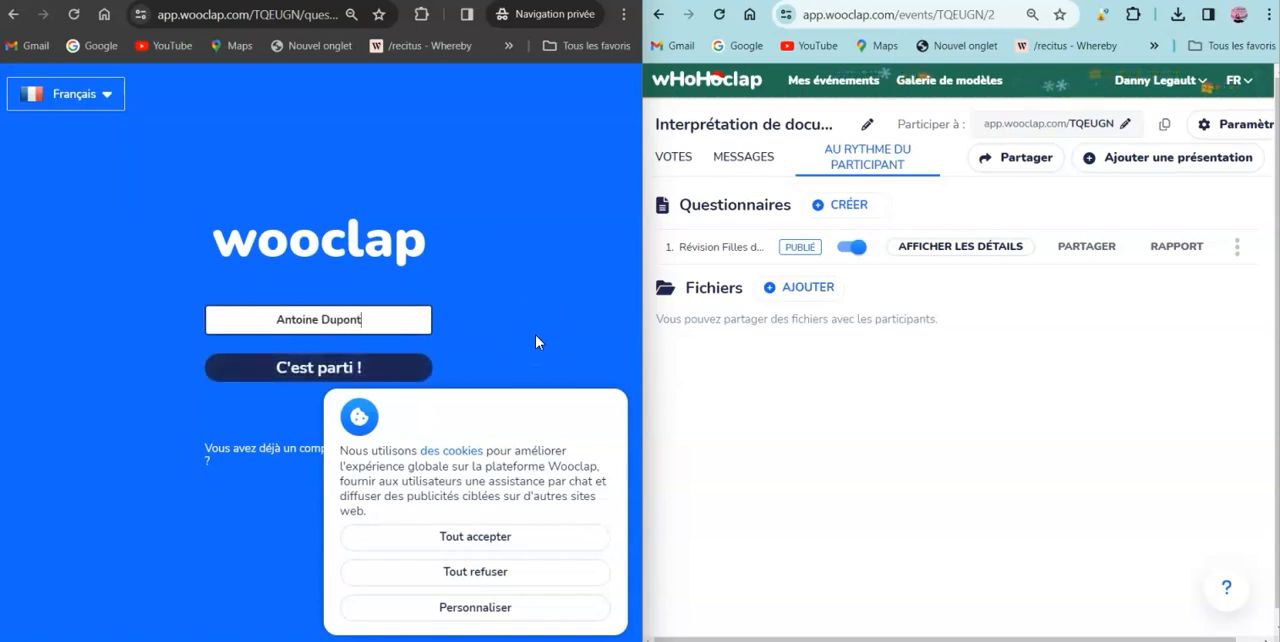
pyautogui.click(480, 574)
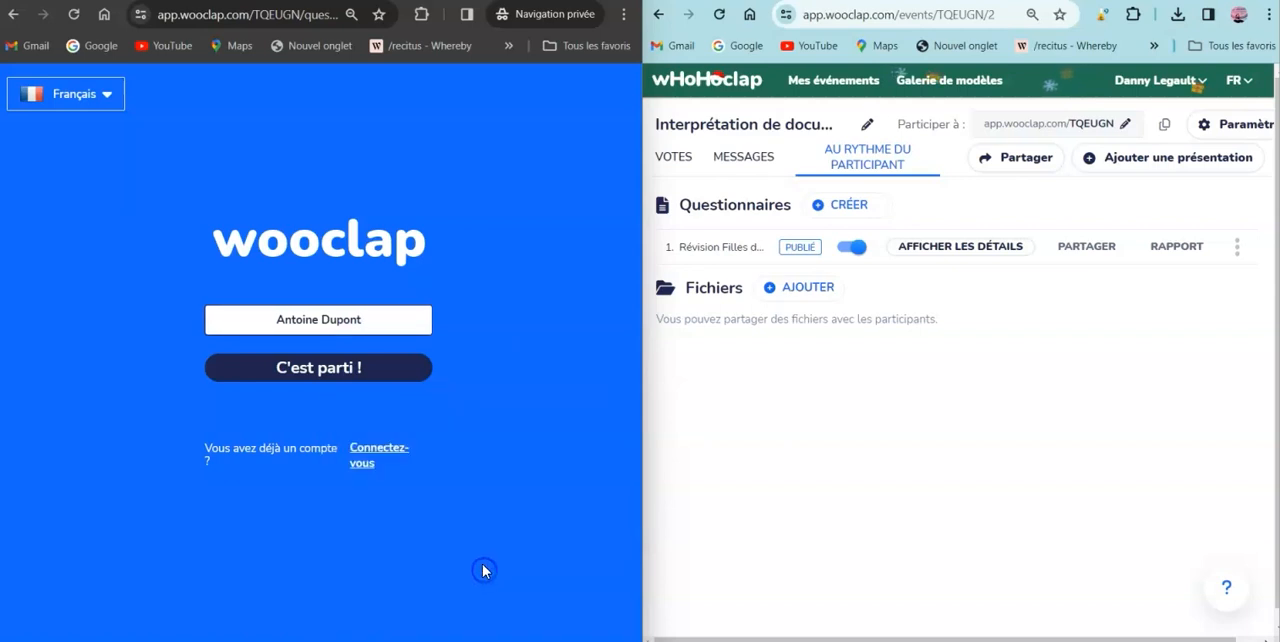
pyautogui.click(320, 367)
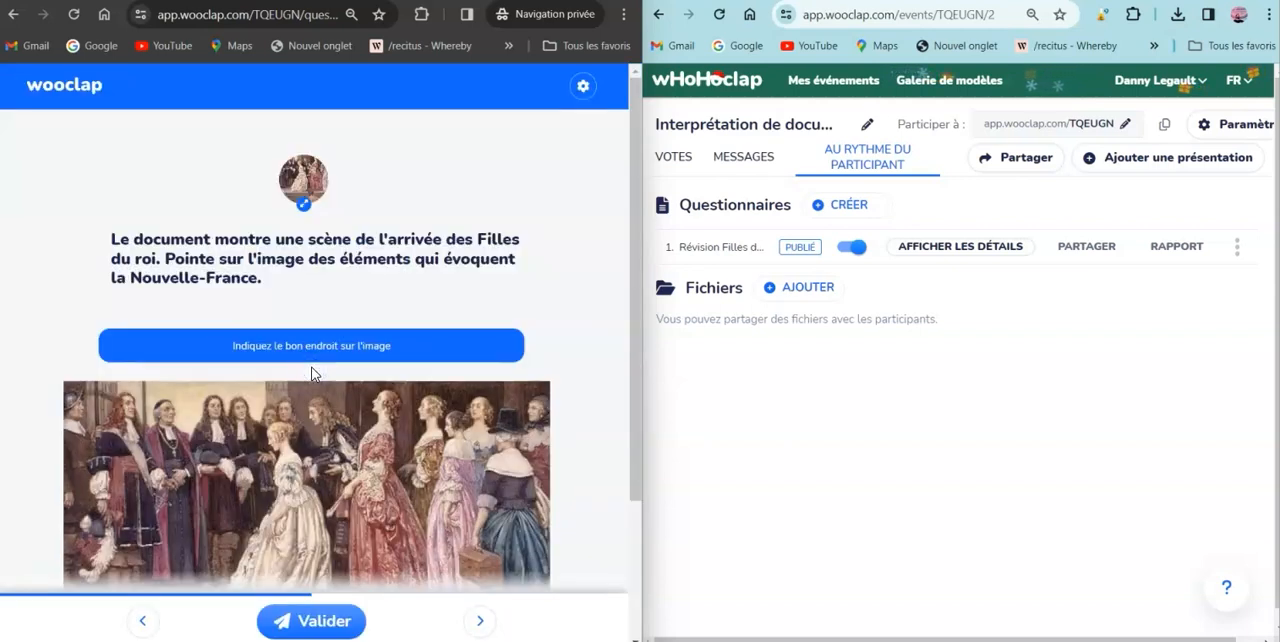
# - View the first question's image enlarged and collapse it, and submit an answer marking the clergyman in the dark robe on the painting
pyautogui.scroll(-1, 350, 395)
pyautogui.click(366, 402)
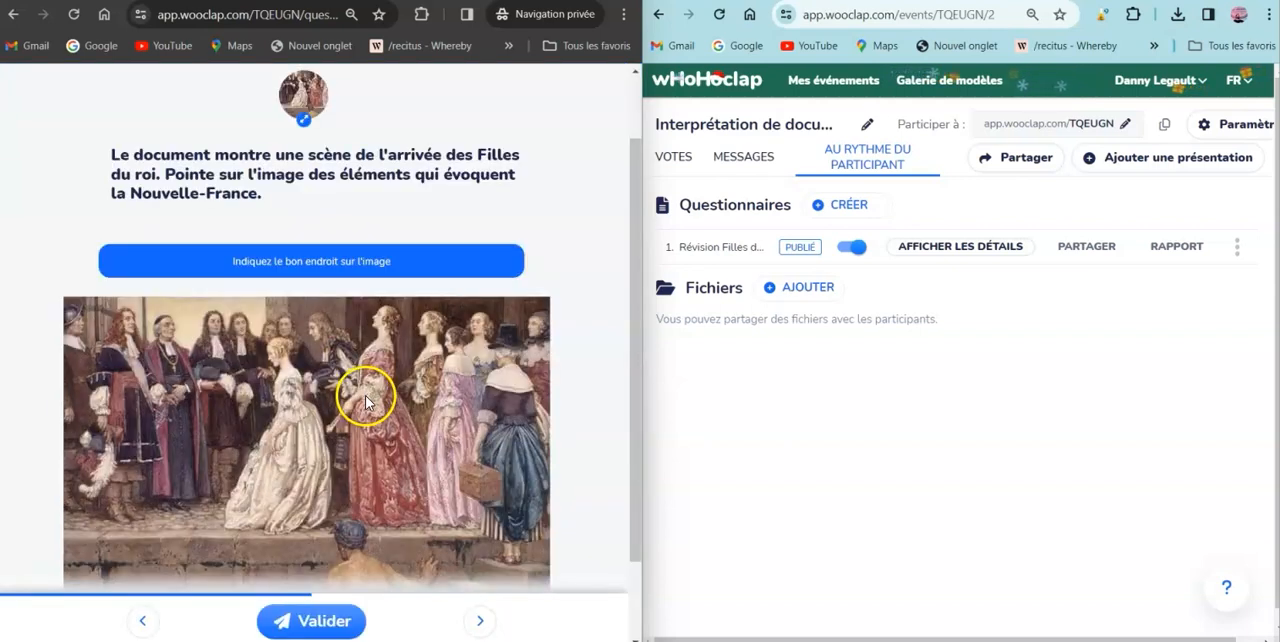
pyautogui.click(305, 118)
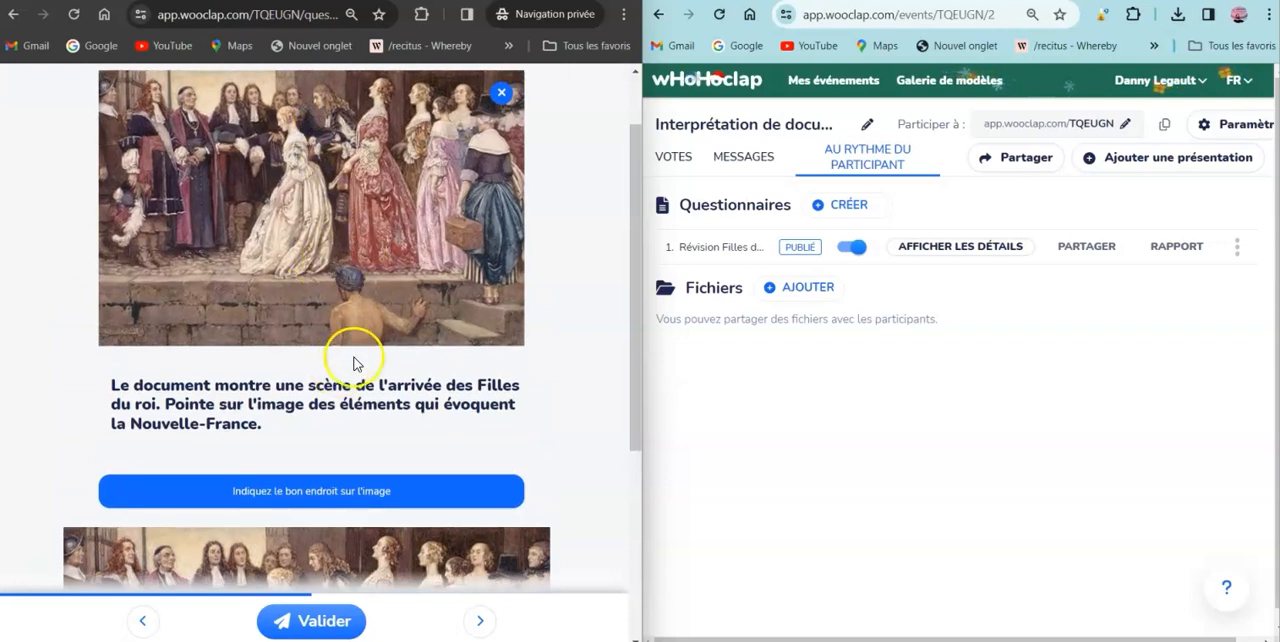
pyautogui.click(502, 95)
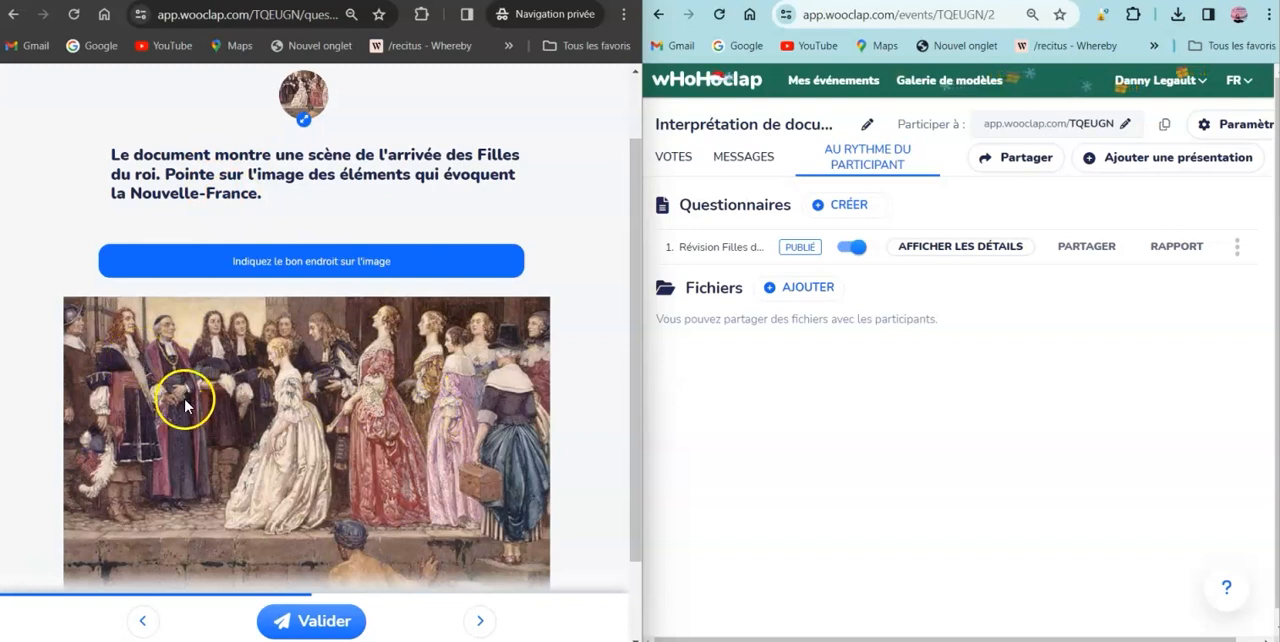
pyautogui.click(165, 355)
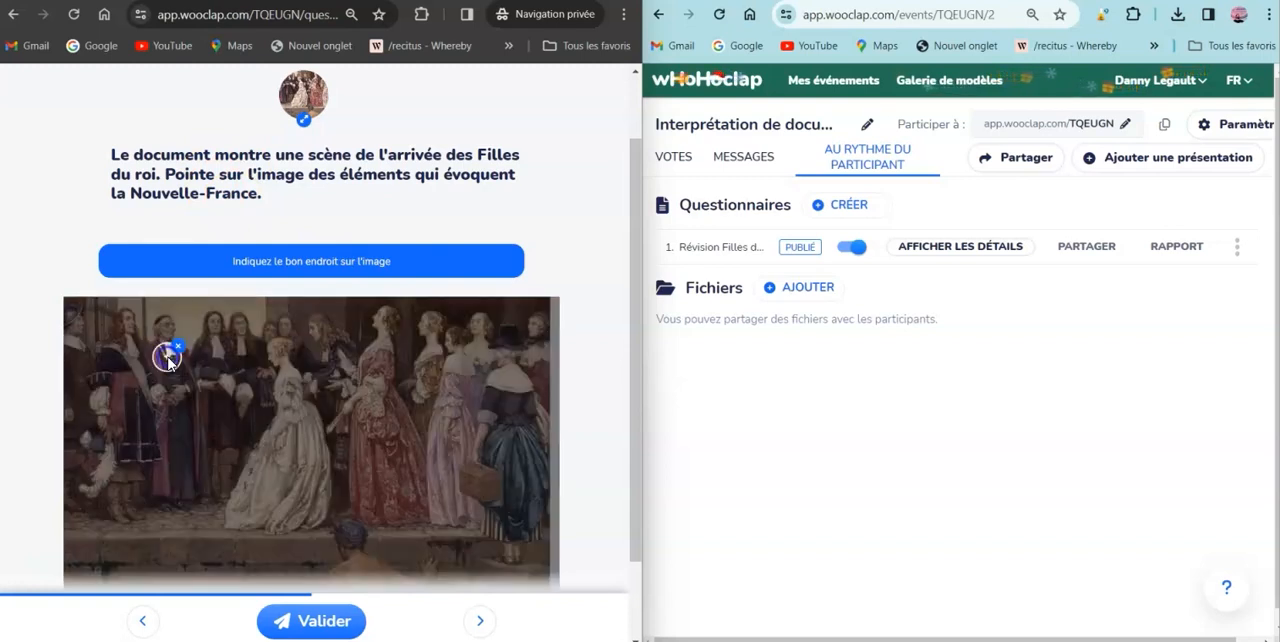
pyautogui.click(300, 623)
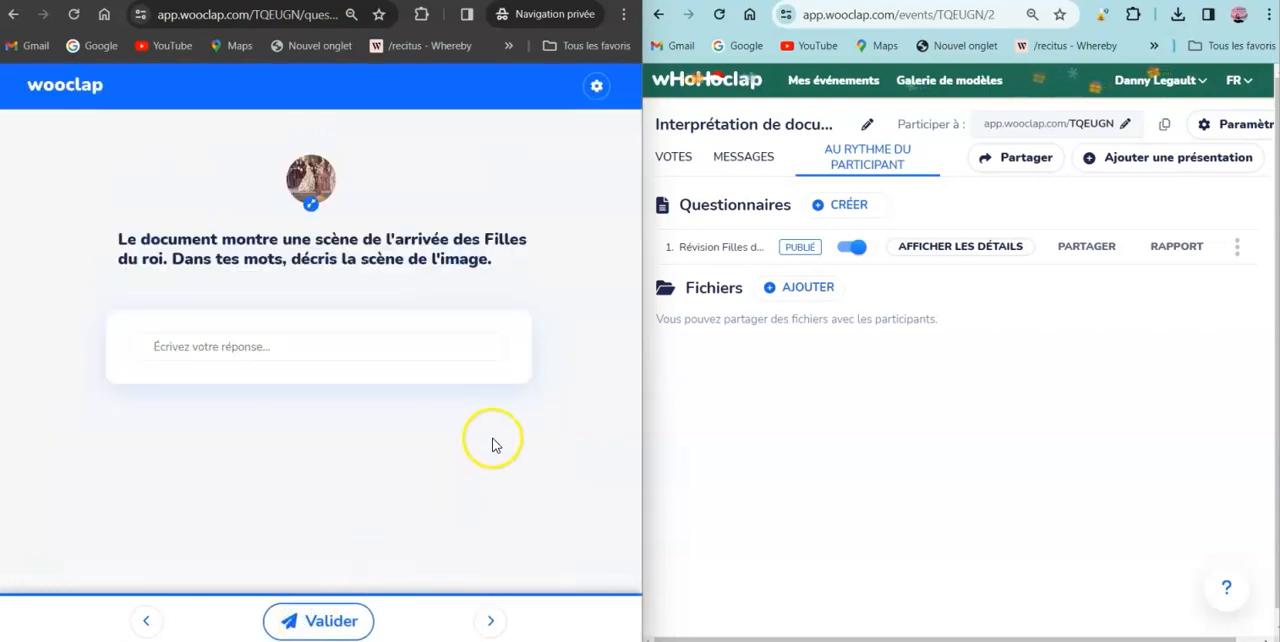
# - Enlarge the second question's image and submit the copied description beginning "La scène montre l'arrivée des filles du Roy"
pyautogui.click(225, 344)
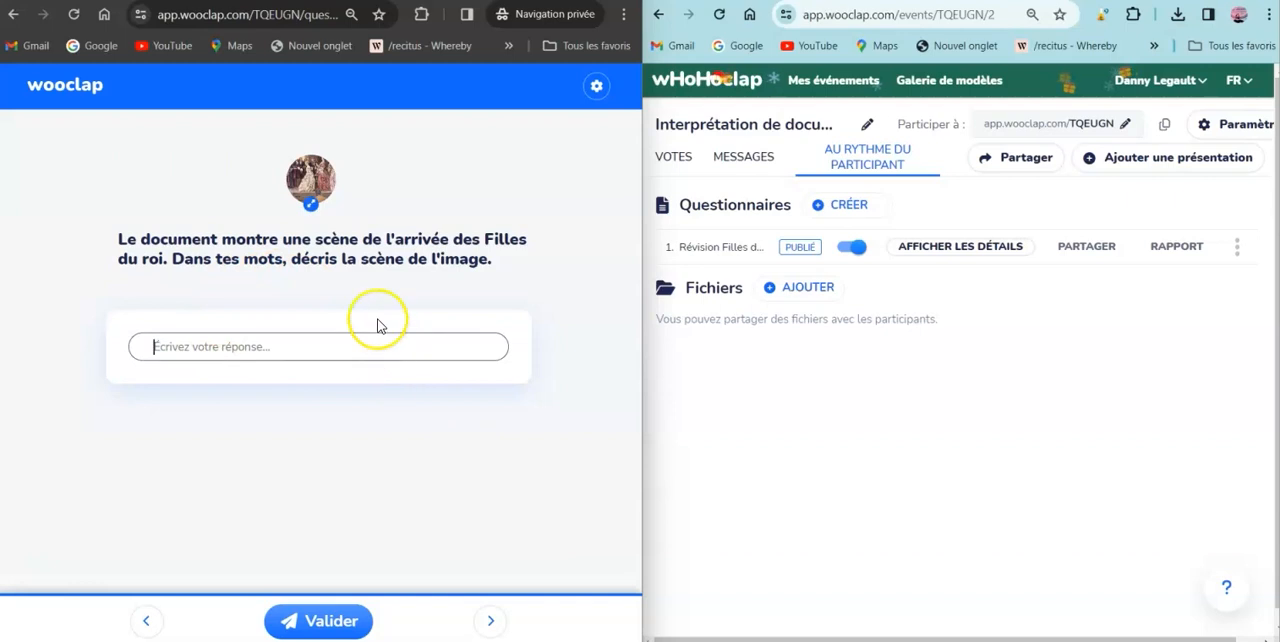
pyautogui.click(313, 200)
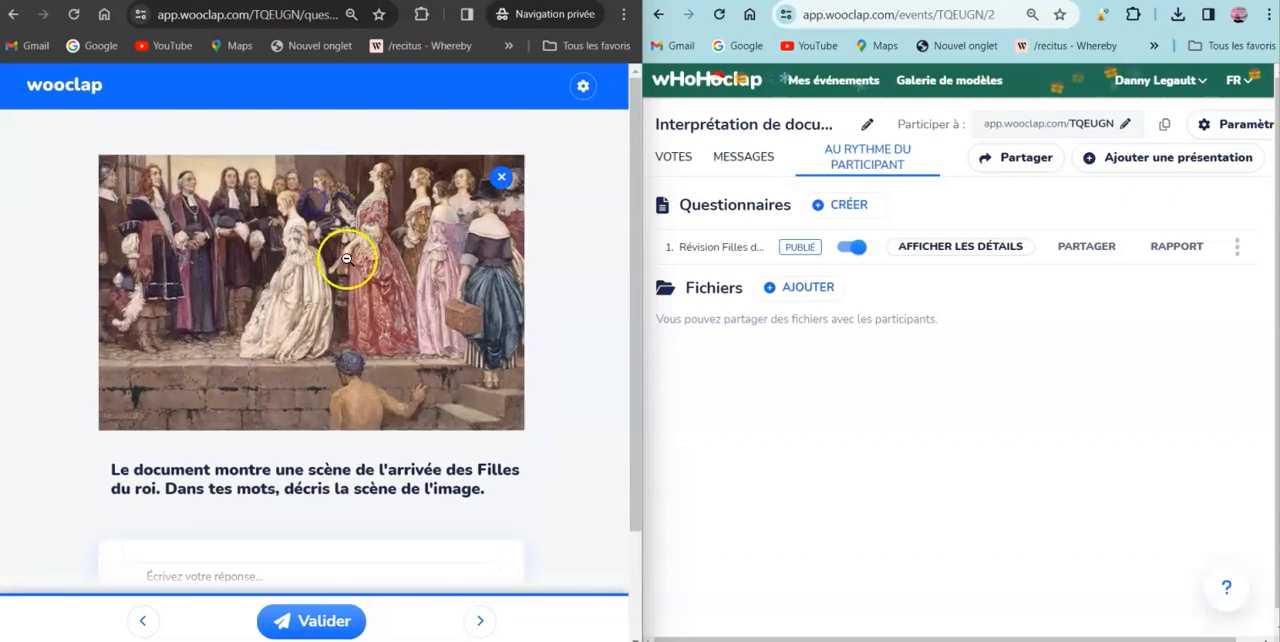
pyautogui.click(160, 576)
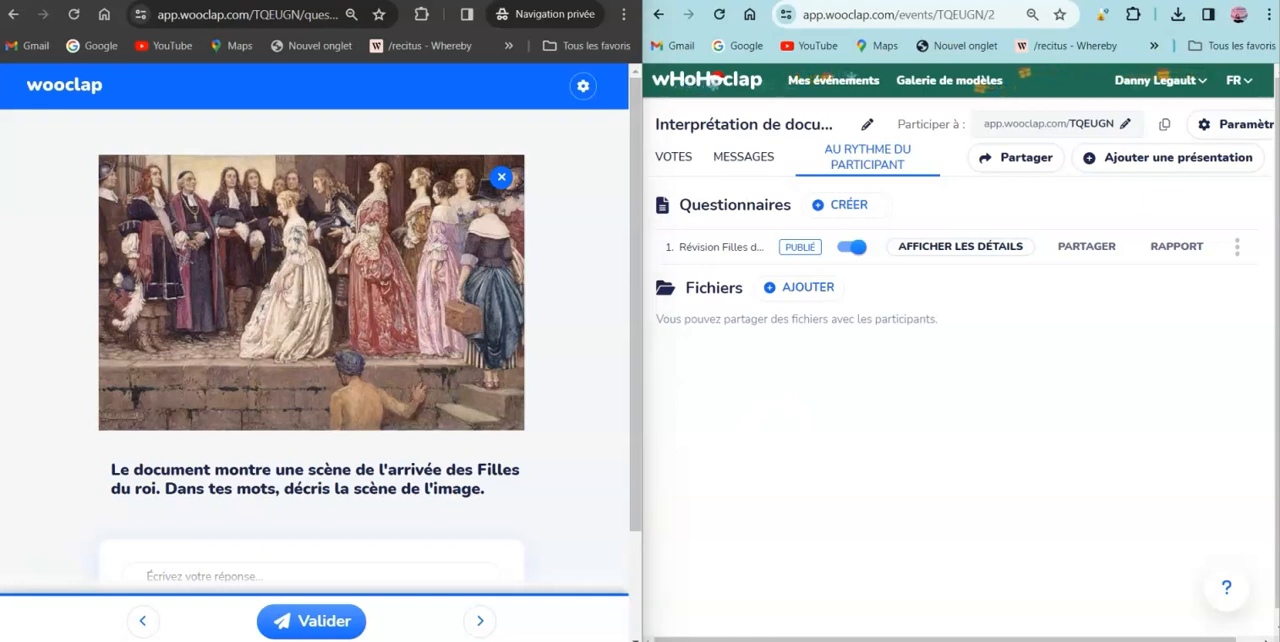
pyautogui.scroll(-2, 200, 520)
pyautogui.click(201, 492)
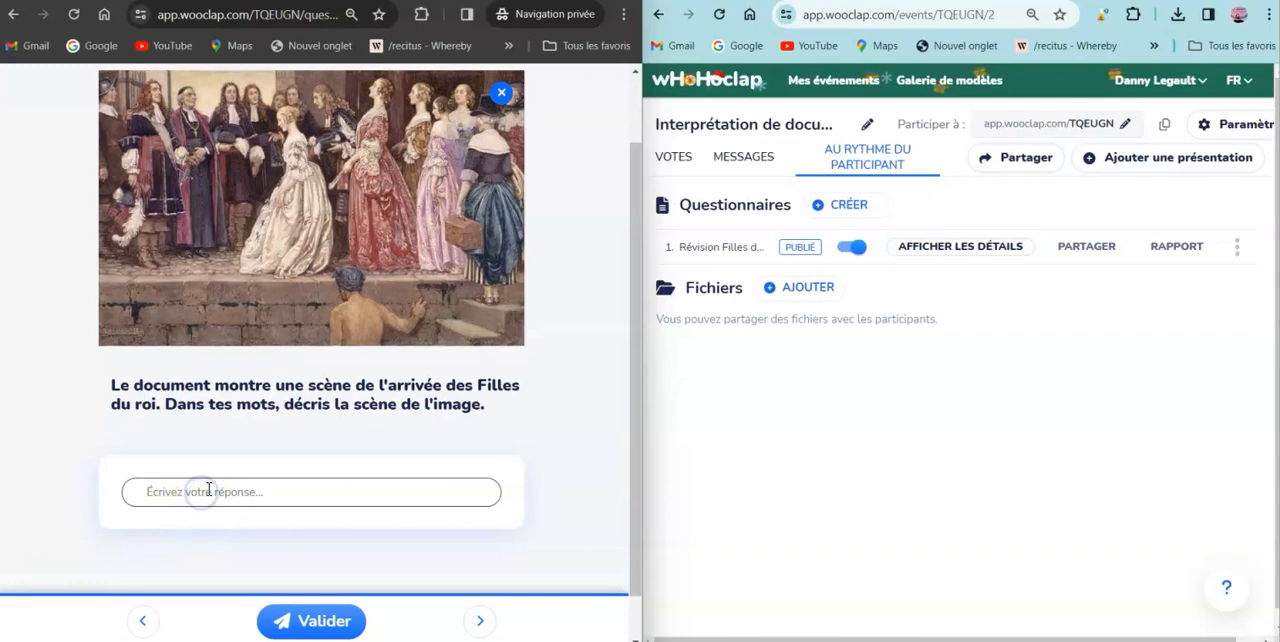
pyautogui.write("La scène montre l'arrivée des filles du Roy devant les autorités de la colonie. On voit les ecclésiastiques, l'intendant et le gouverneur. On peut aussi voir des serviteurs. Il s'agit d'une représentation provenant d'un artiste qui n'a pas vécu l'époque.")
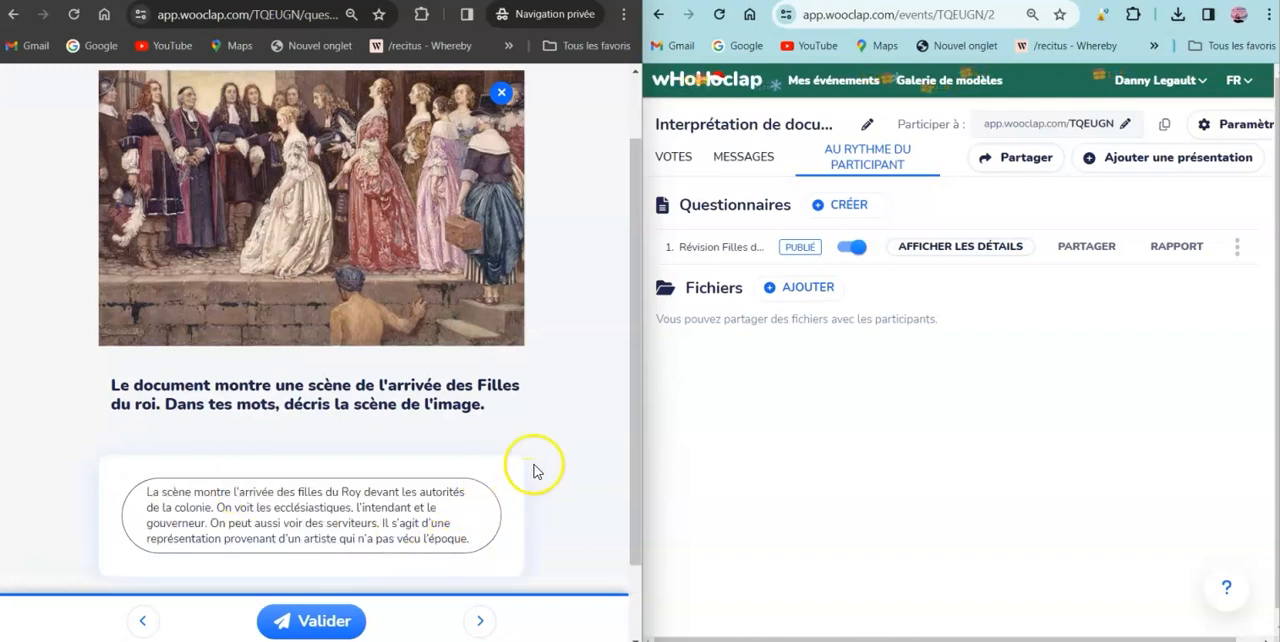
pyautogui.click(322, 621)
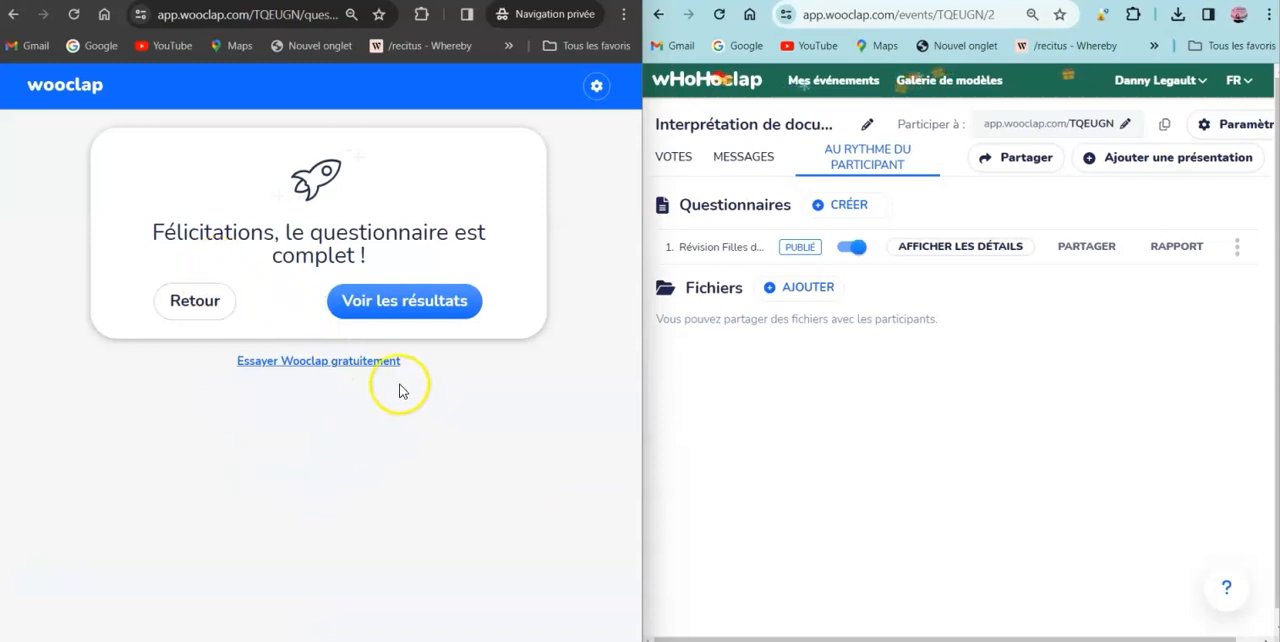
# - Open the participant's results for the completed questionnaire and examine the correction of the image-pointing question
pyautogui.moveTo(285, 232); pyautogui.dragTo(400, 263)
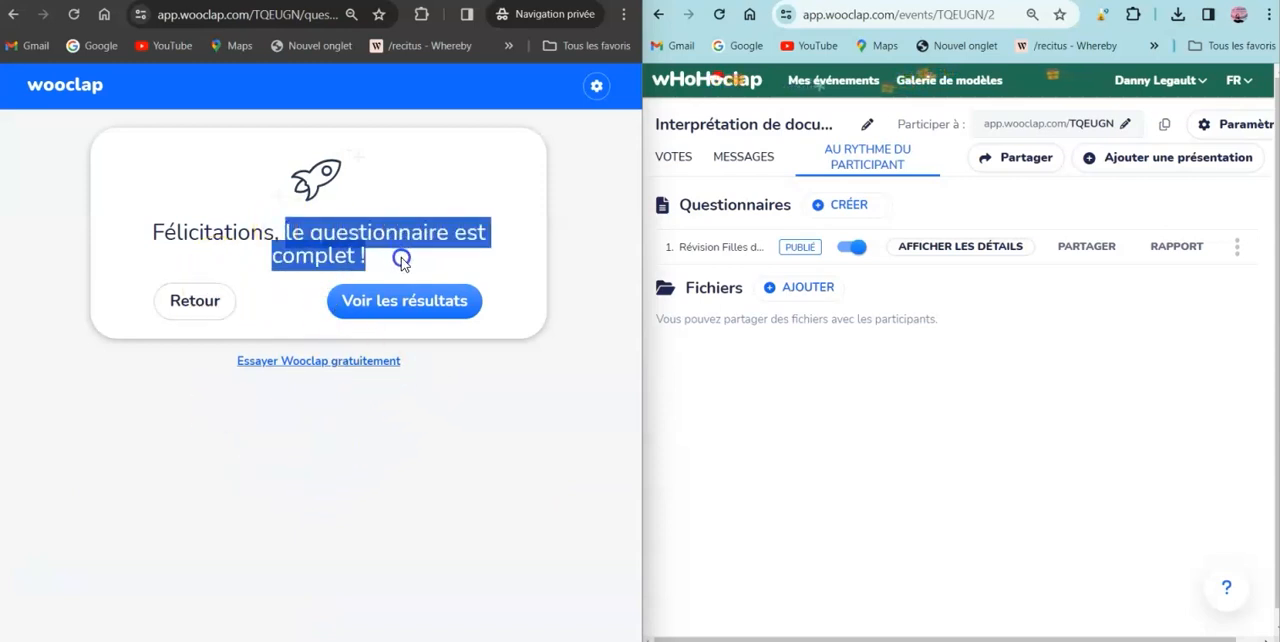
pyautogui.click(441, 438)
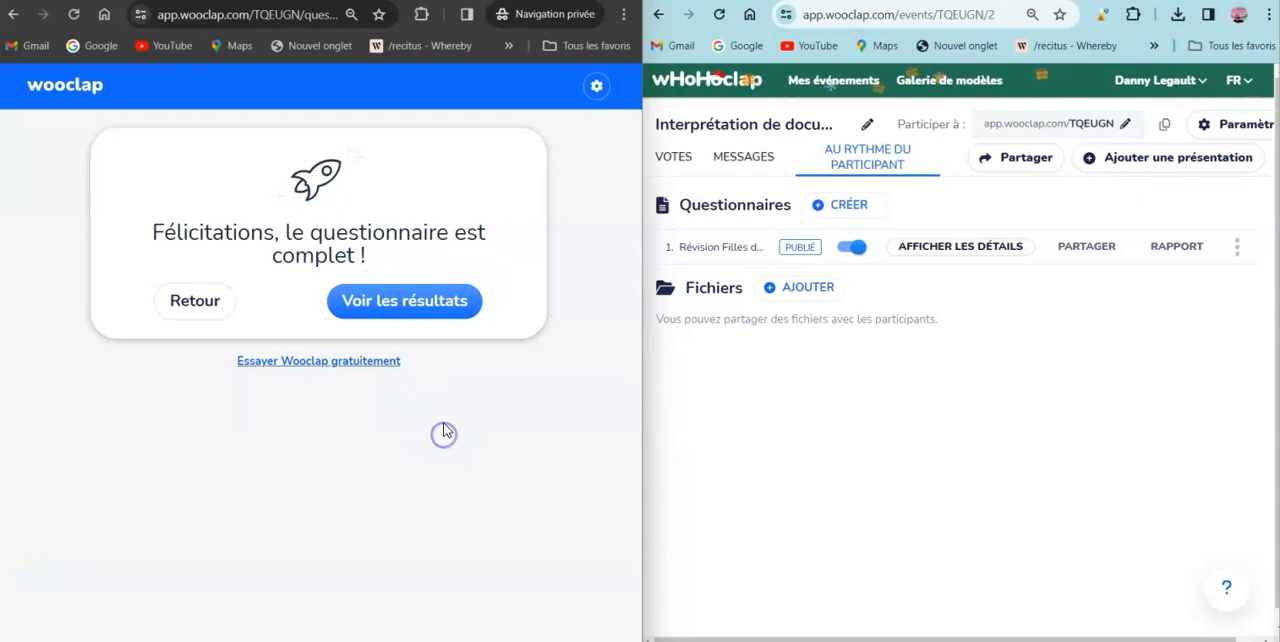
pyautogui.click(402, 310)
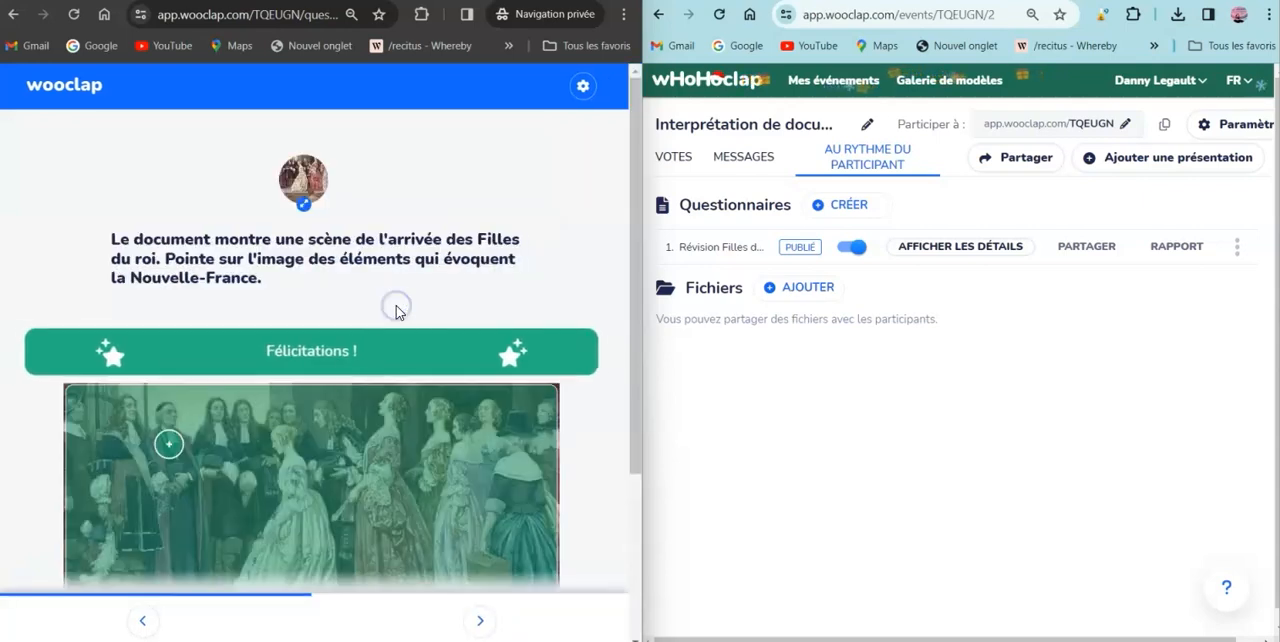
pyautogui.scroll(-2, 356, 370)
pyautogui.scroll(3, 357, 372)
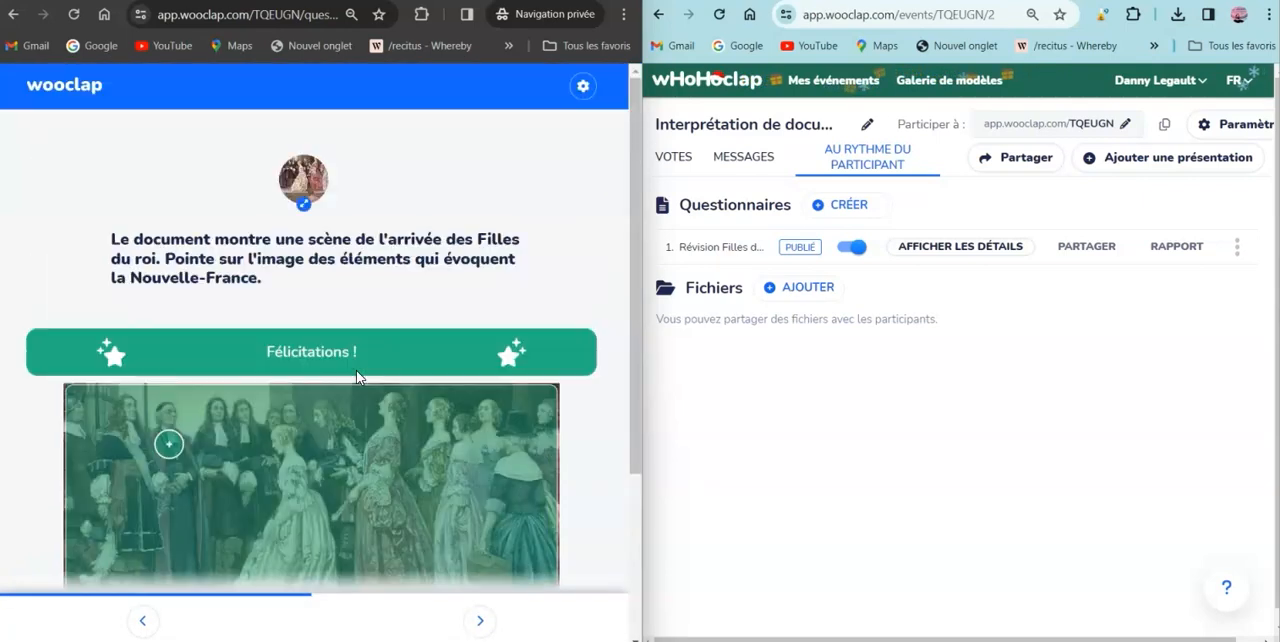
pyautogui.scroll(-3, 356, 377)
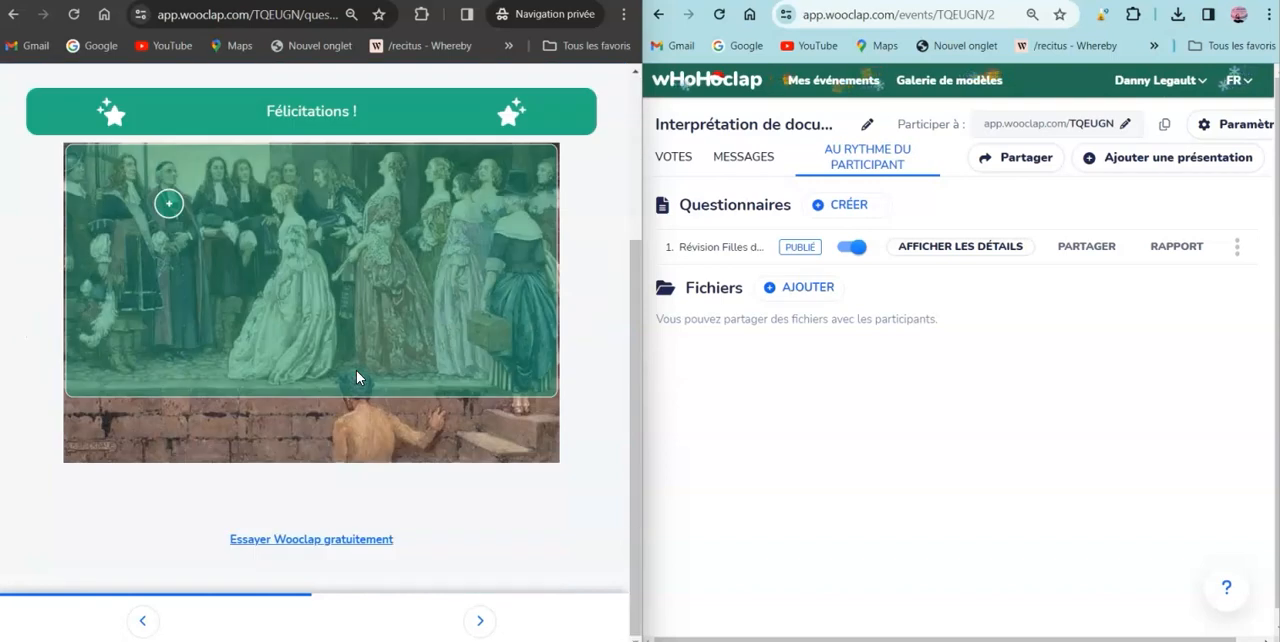
pyautogui.scroll(1, 356, 377)
pyautogui.scroll(1, 356, 377)
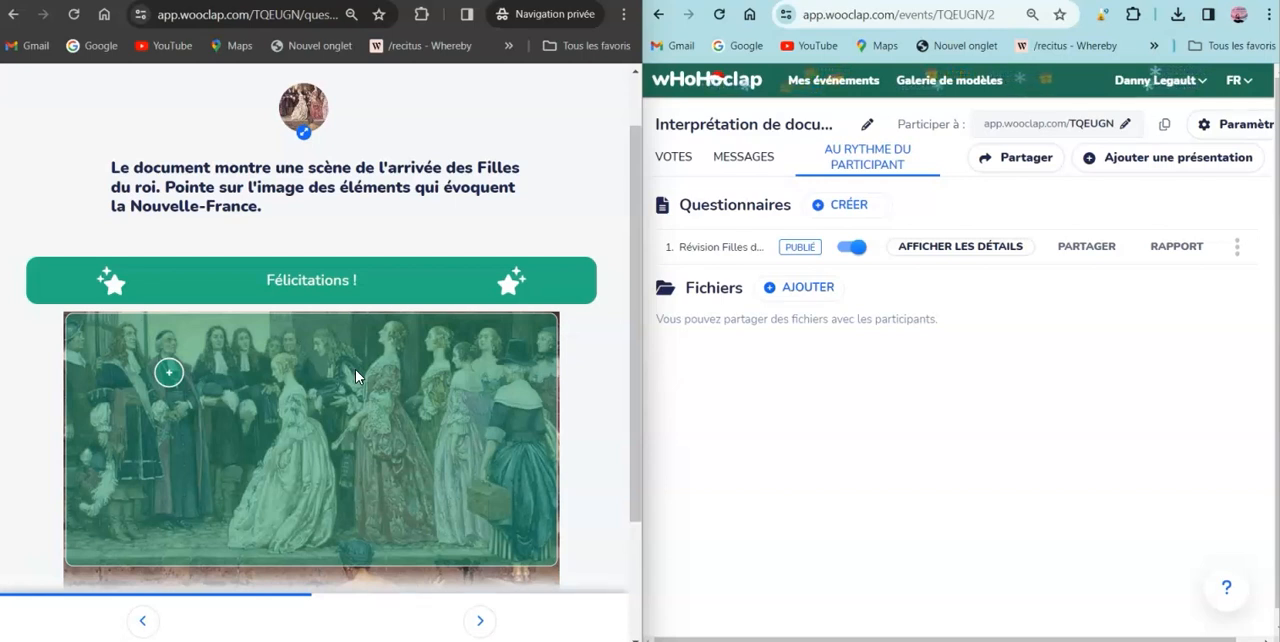
pyautogui.click(329, 383)
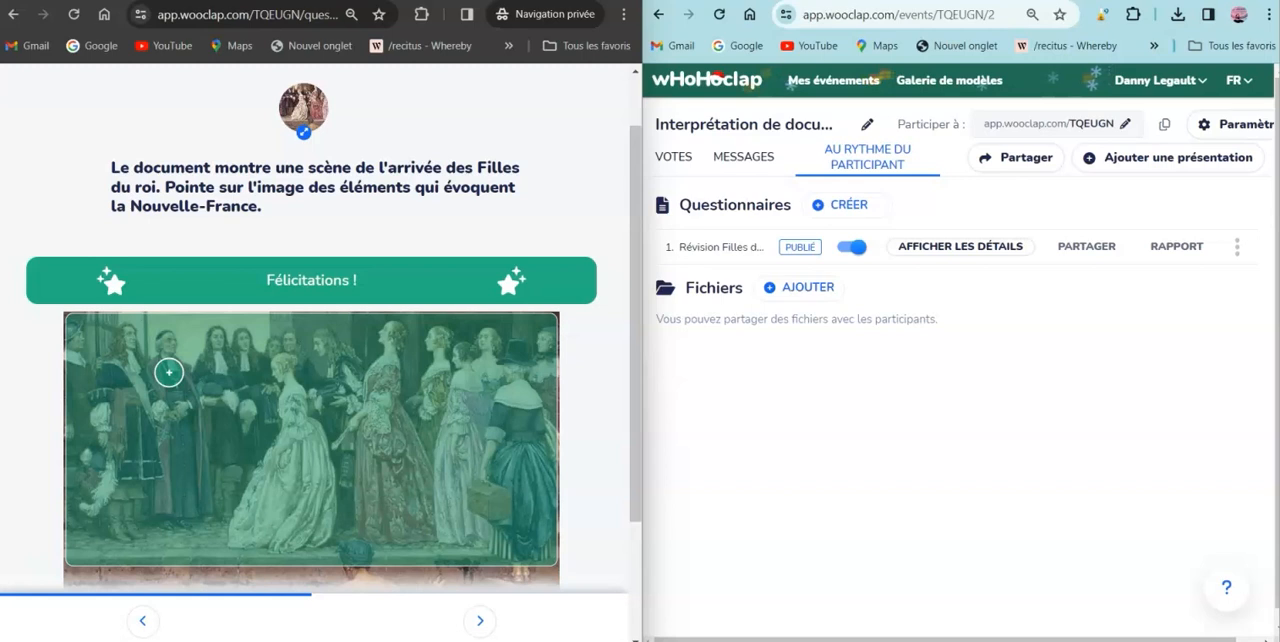
# - Maximize the organizer's Wooclap window, show the details of "Révision Filles du roi", and view each question's responses in turn
pyautogui.click(1220, 1)
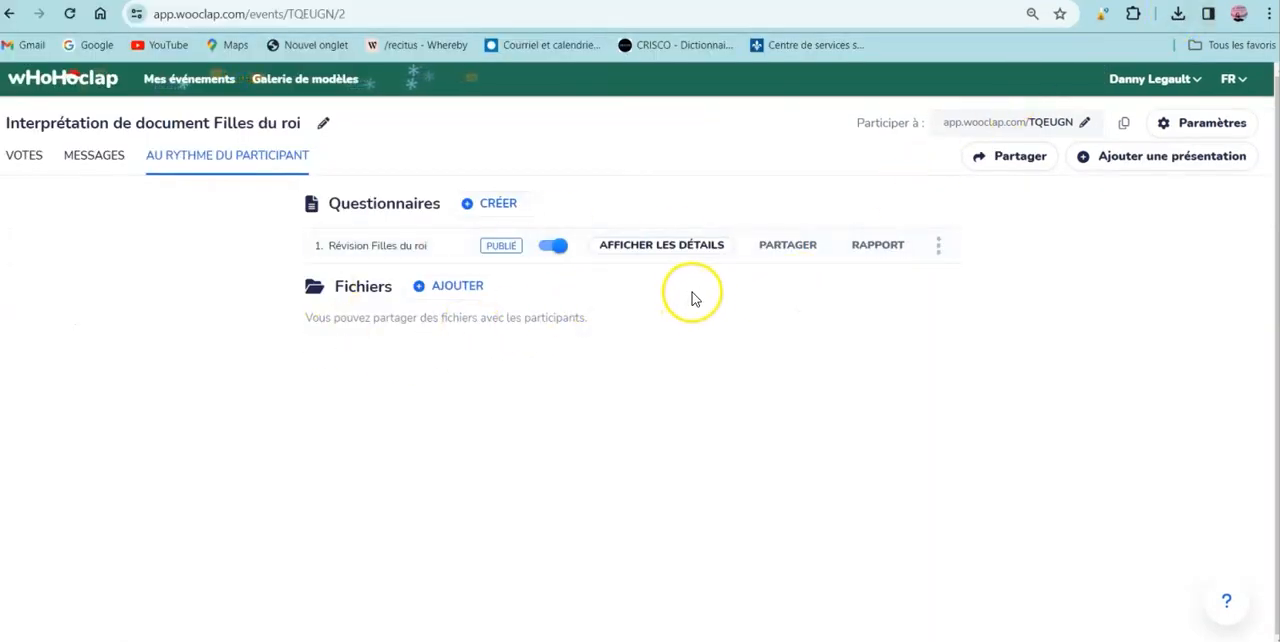
pyautogui.click(650, 248)
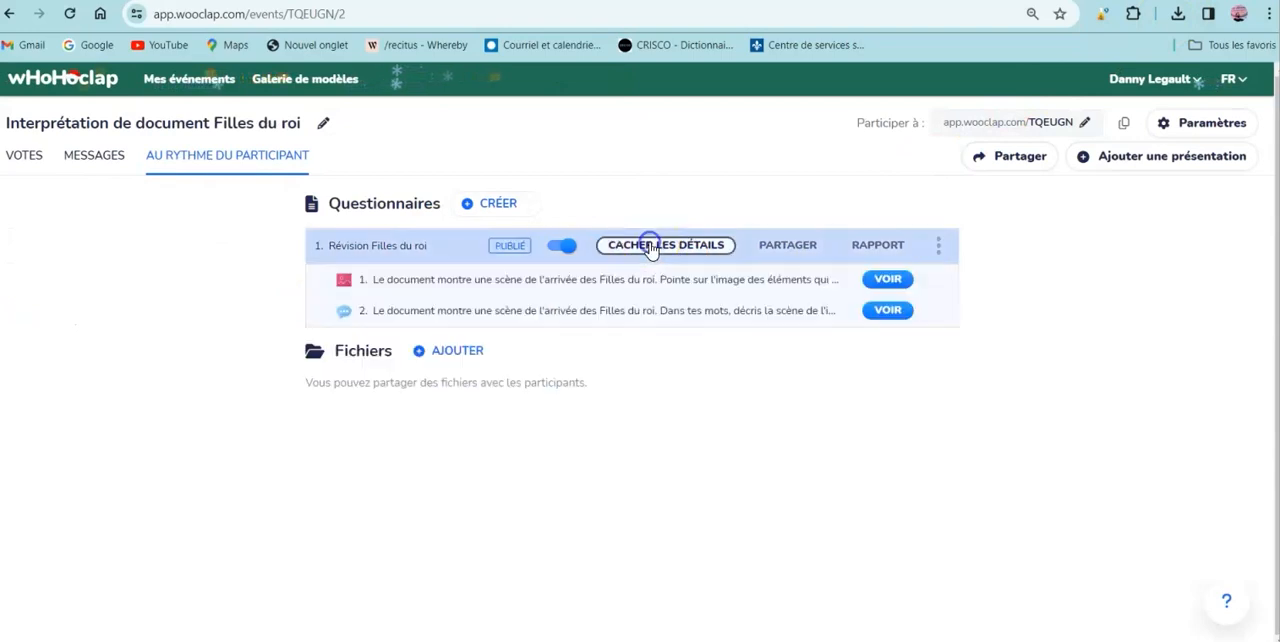
pyautogui.click(886, 281)
pyautogui.click(55, 89)
pyautogui.click(893, 310)
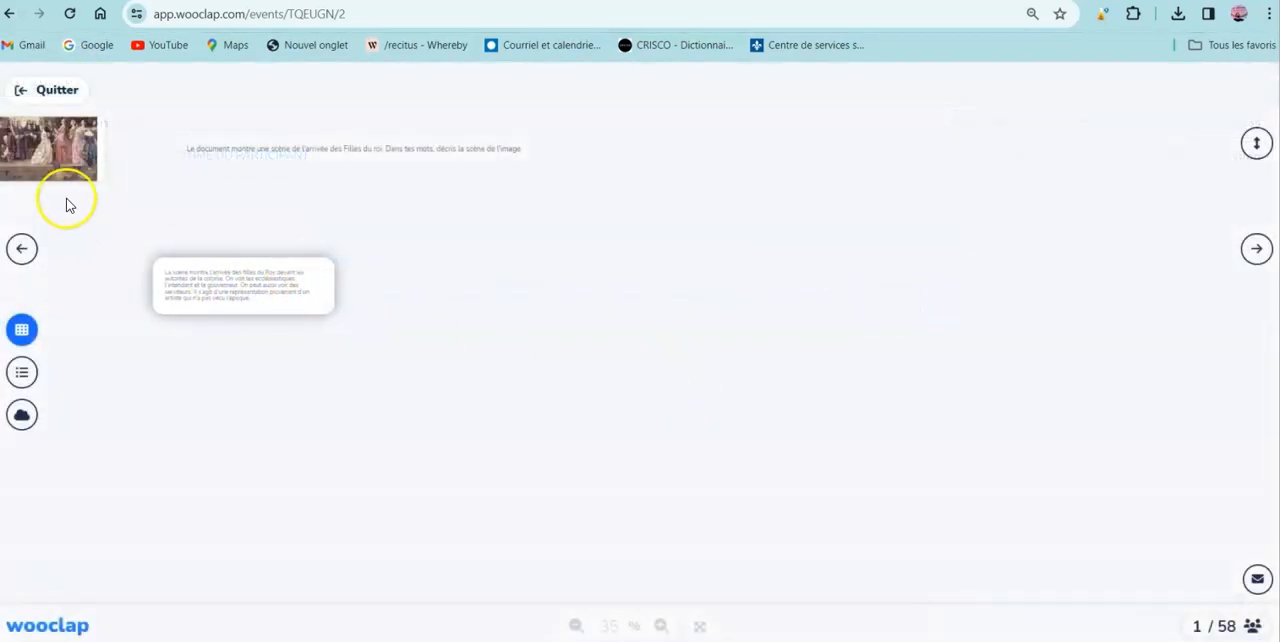
pyautogui.click(45, 89)
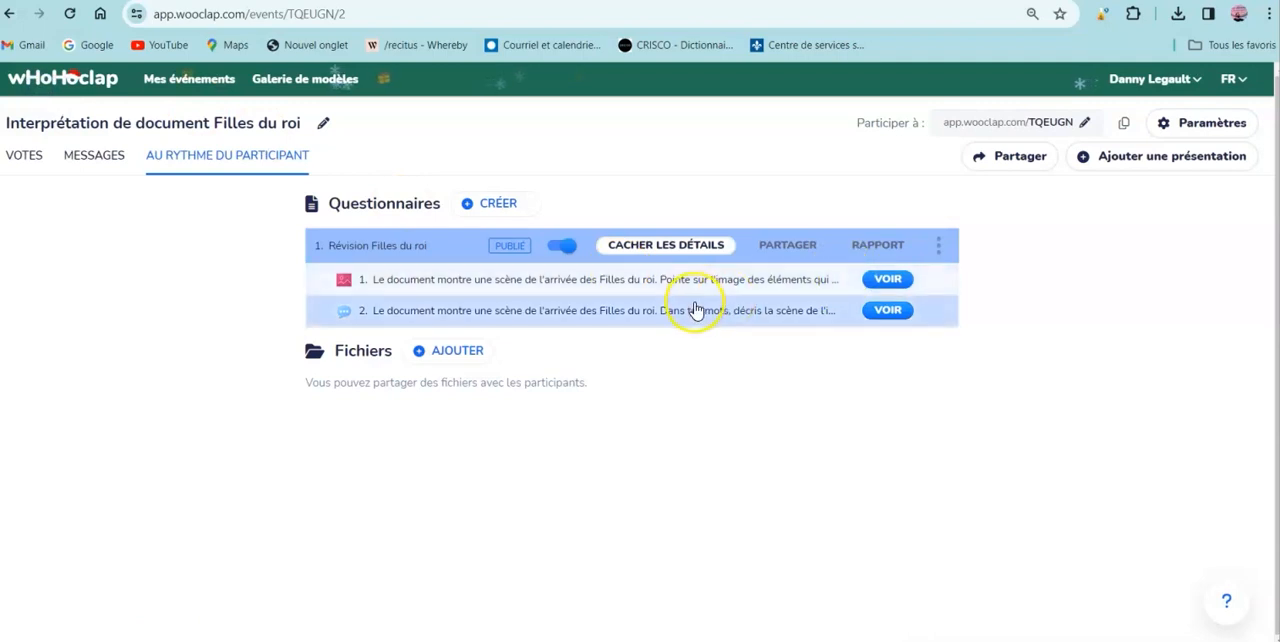